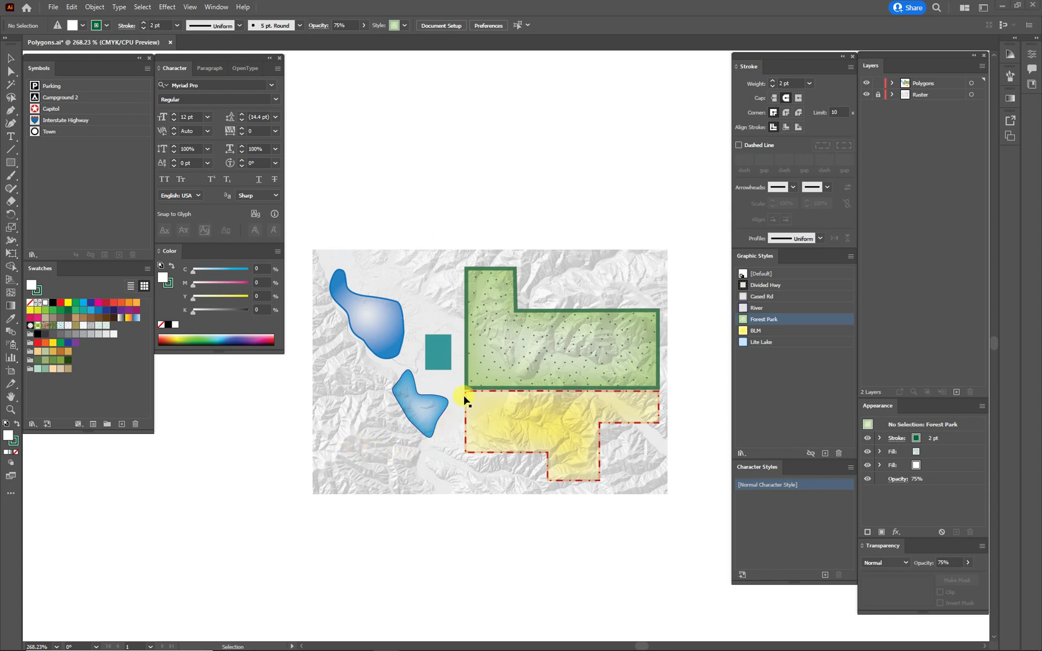
Select the teal rectangle and check its fill CMYK values (C 76.17, M 22.66, Y 41.02, K 1.56) and stroke
click(438, 354)
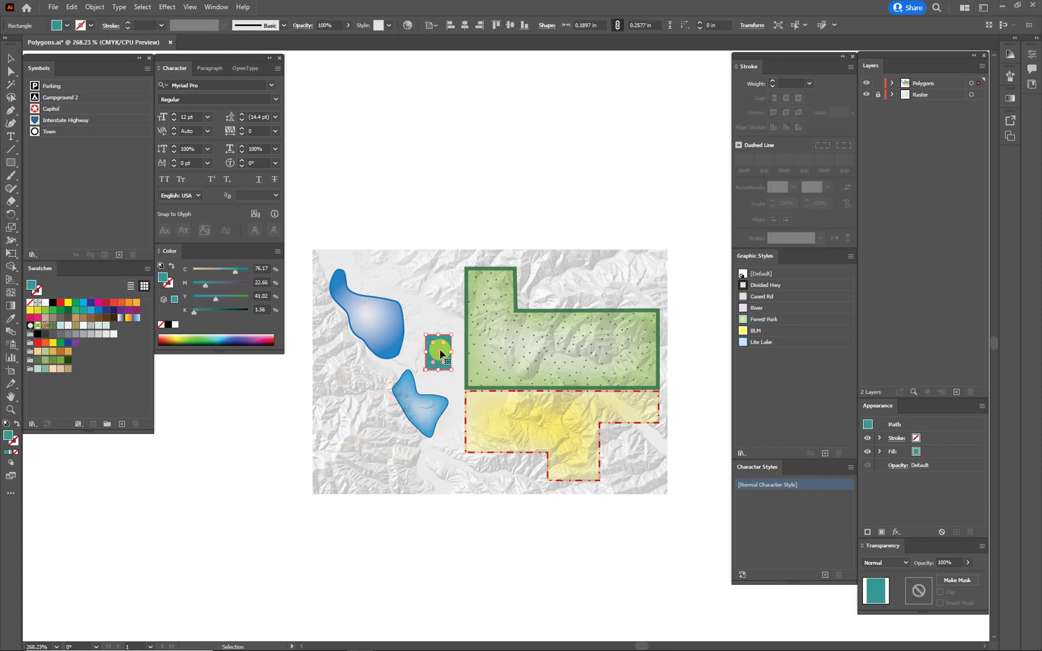
click(165, 283)
click(163, 279)
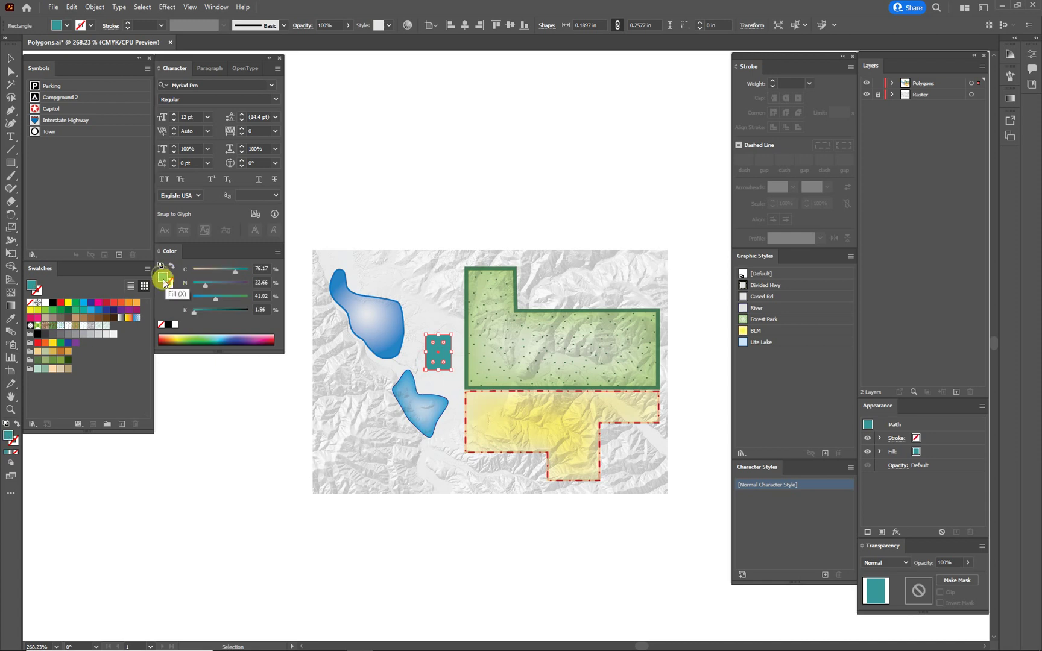
click(421, 290)
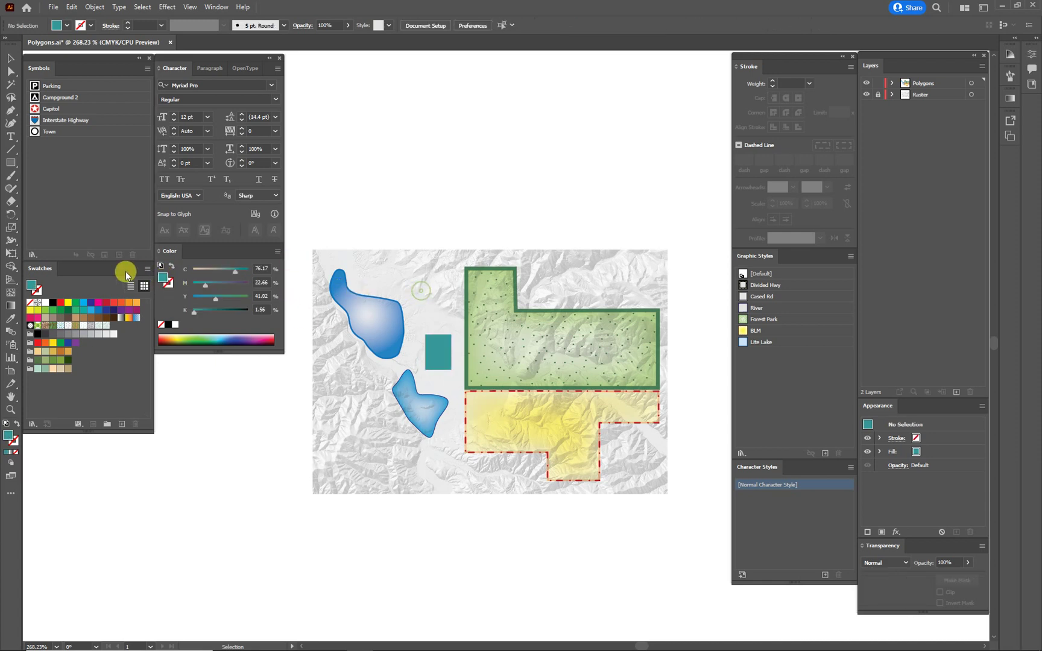
Reset to default colours, set the stroke to None, and raise fill cyan to 40
click(159, 267)
click(168, 283)
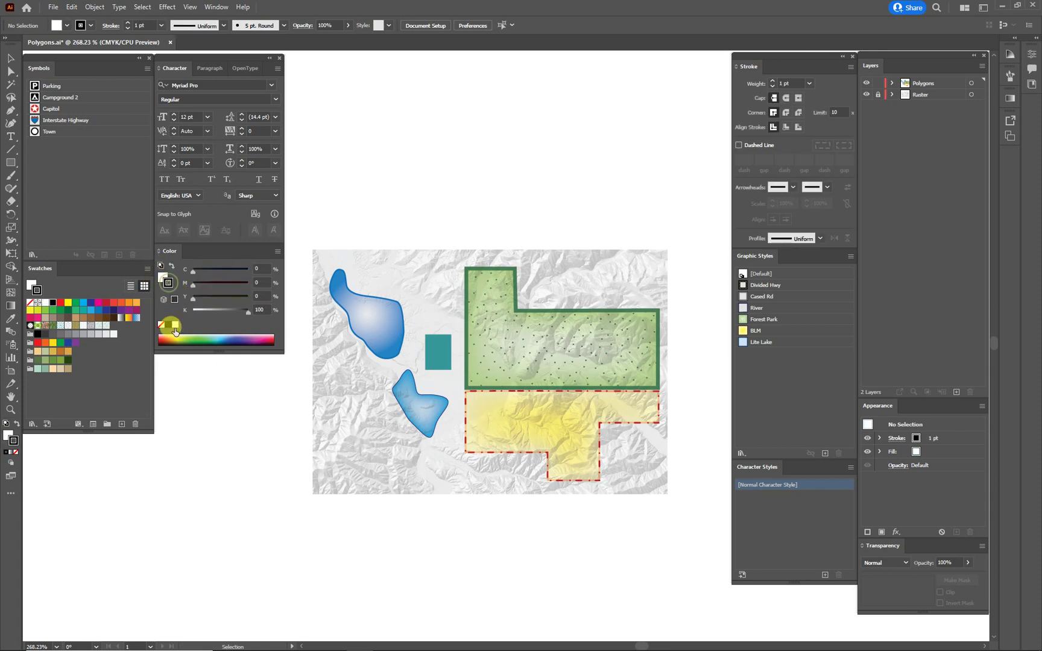
click(160, 325)
click(160, 278)
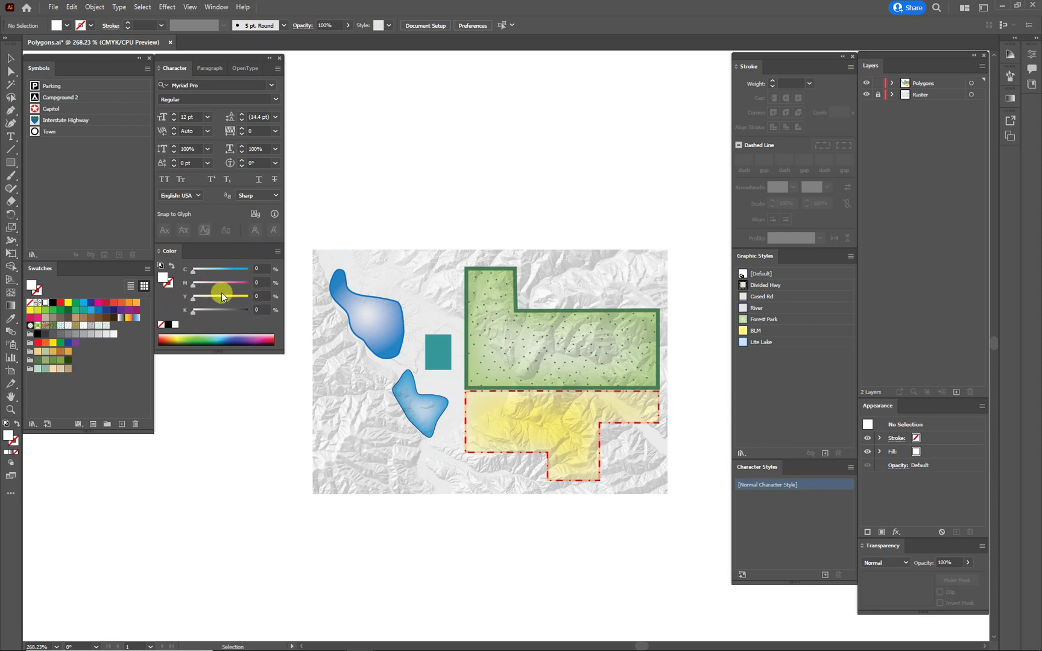
drag(194, 276, 215, 275)
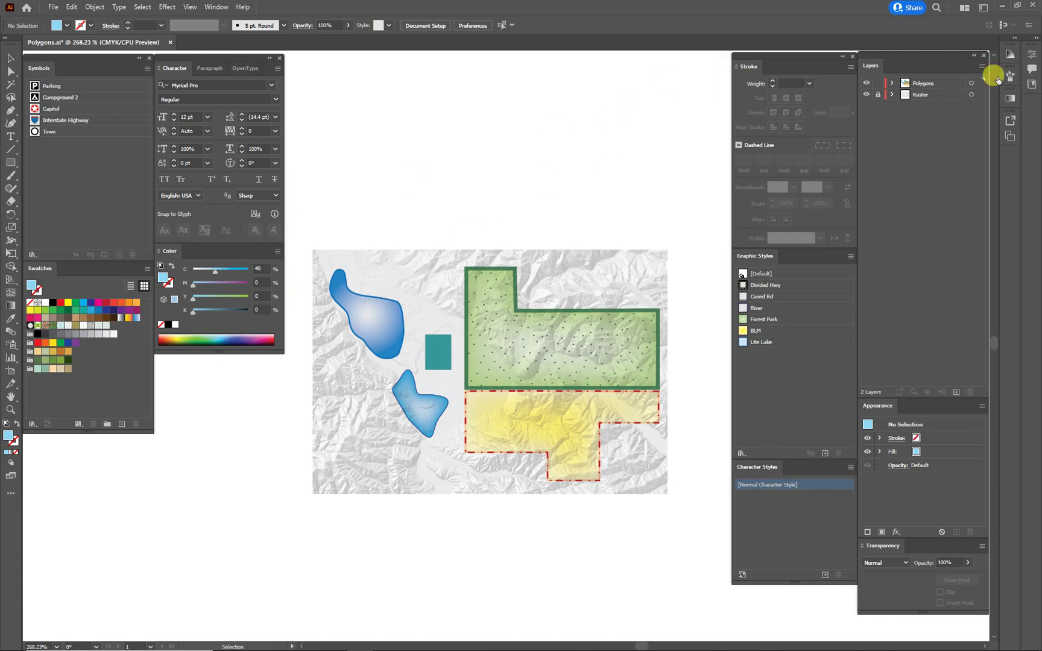
Float the Color Guide panel and apply the Compound 1 harmony rule to the light blue
click(1011, 53)
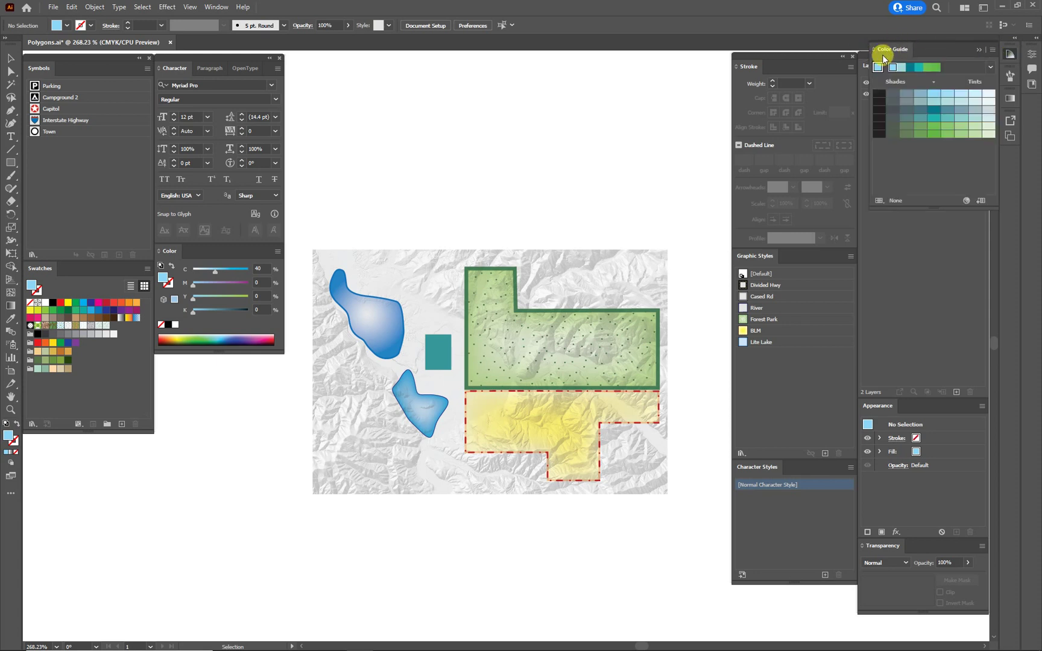
drag(893, 47, 214, 364)
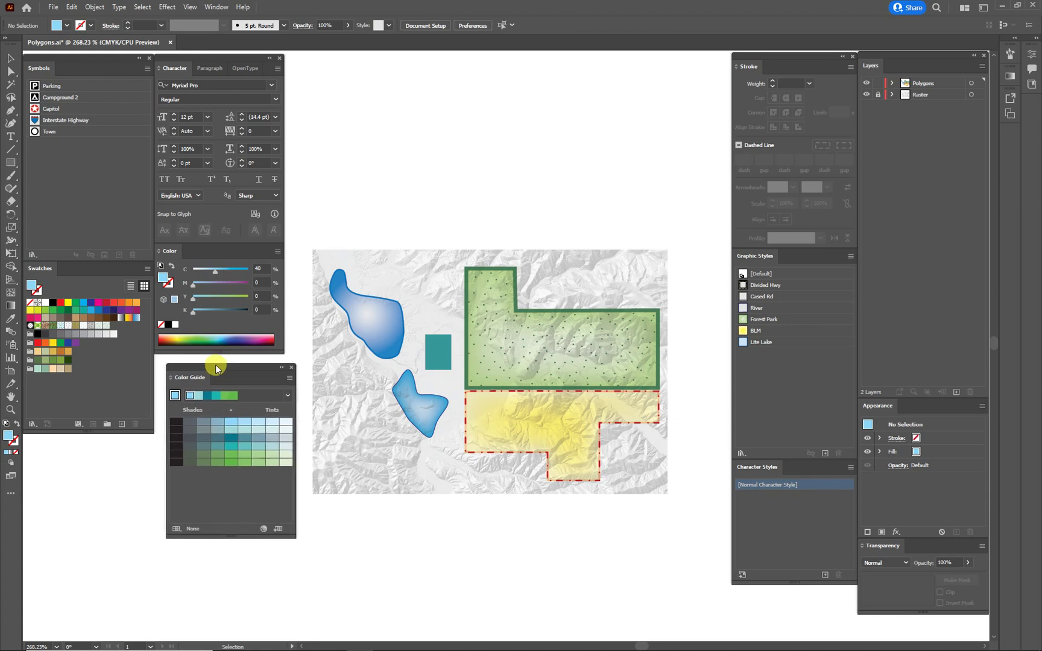
click(290, 379)
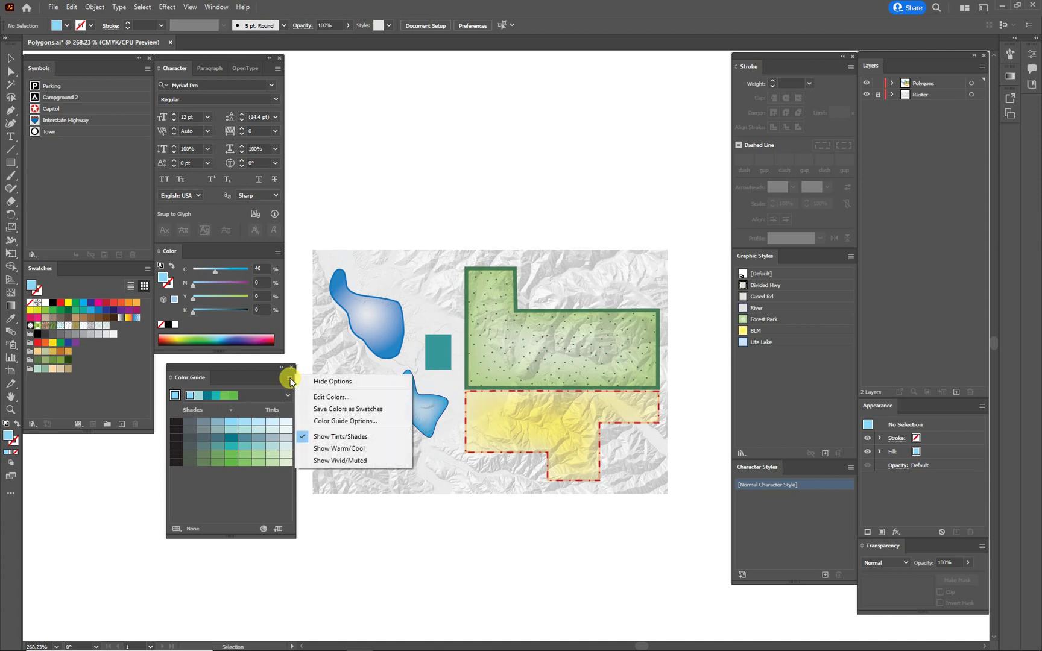
click(288, 384)
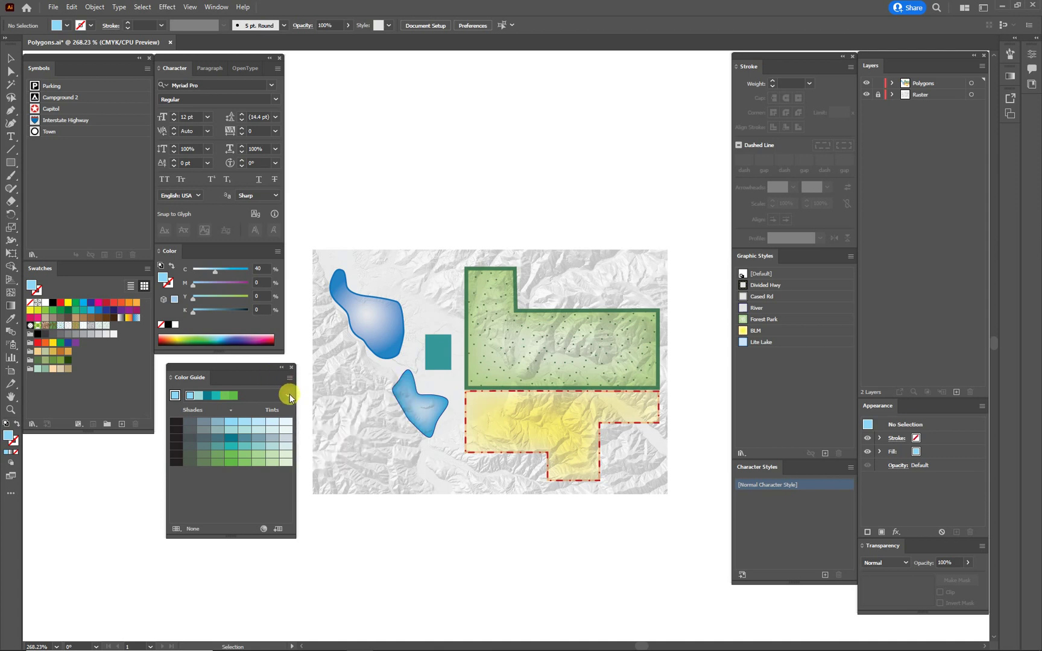
click(288, 395)
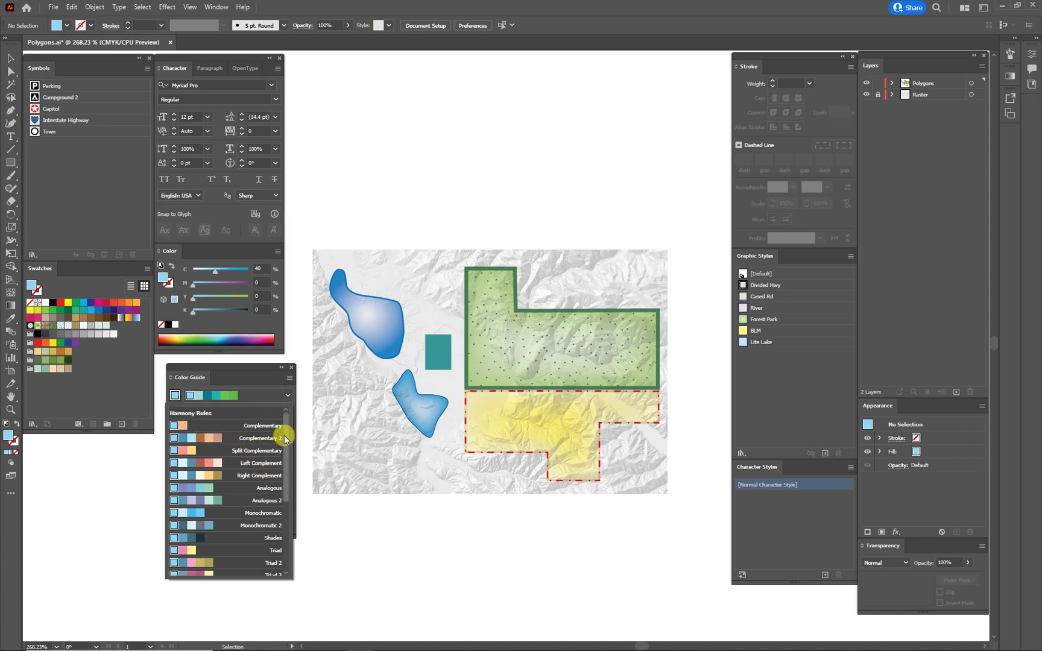
scroll(282, 437, down, 1)
scroll(286, 441, up, 1)
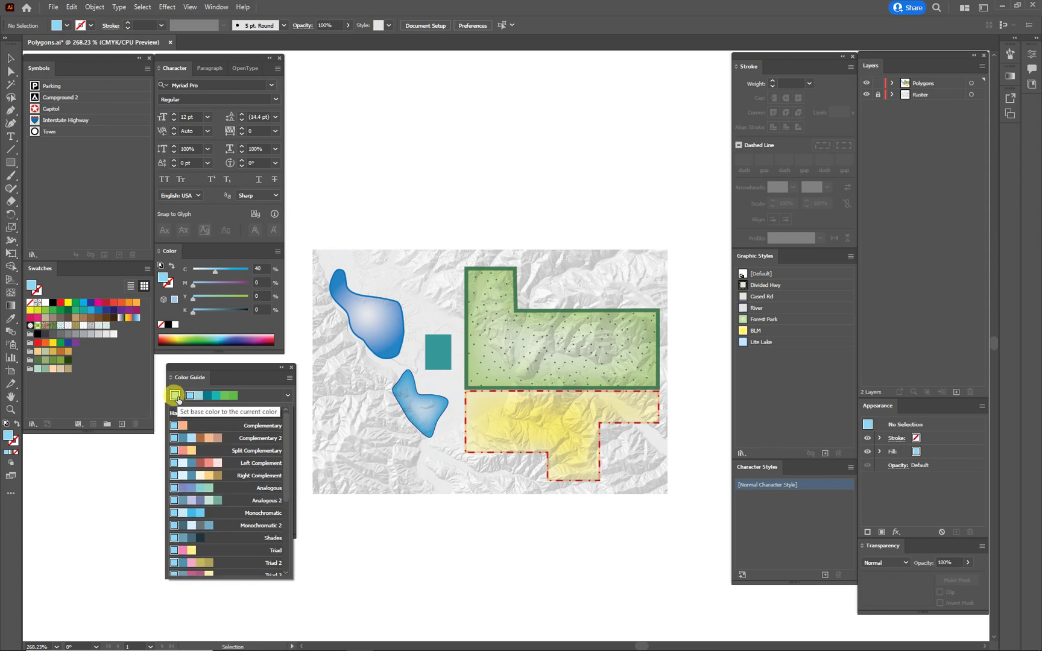
drag(286, 440, 288, 505)
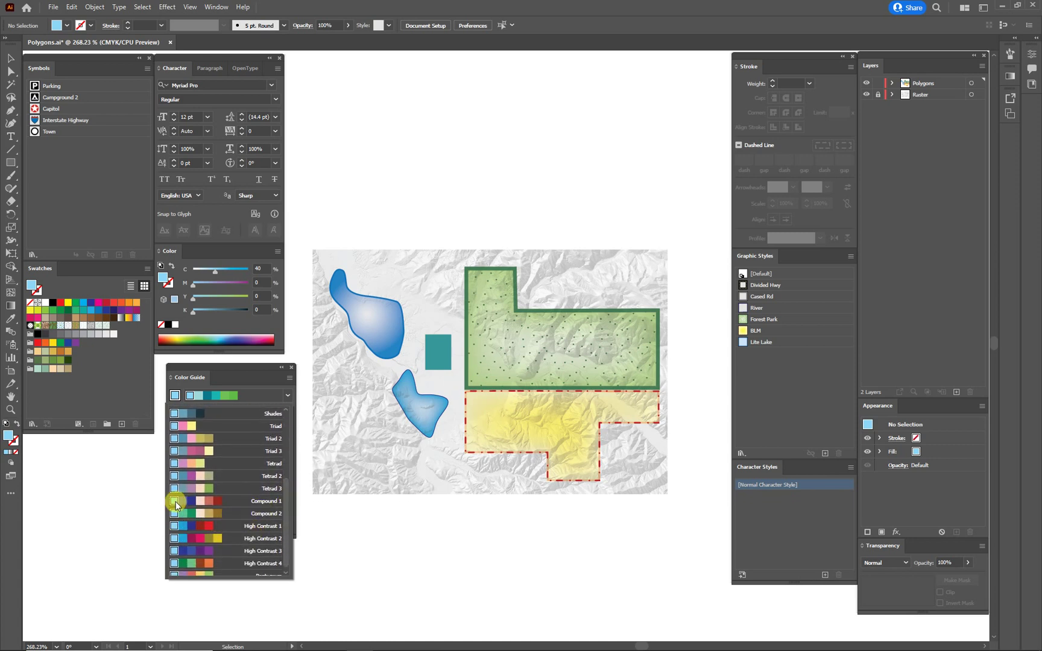
click(261, 500)
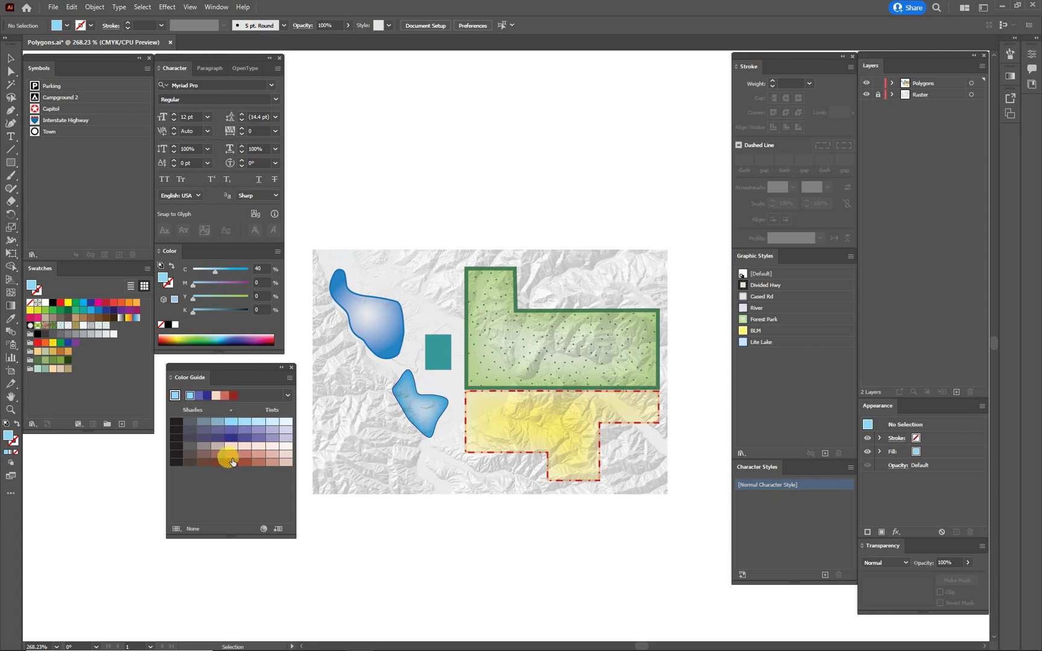
Save the Compound 1 harmony colours from the Color Guide into Swatches as a colour group
click(289, 378)
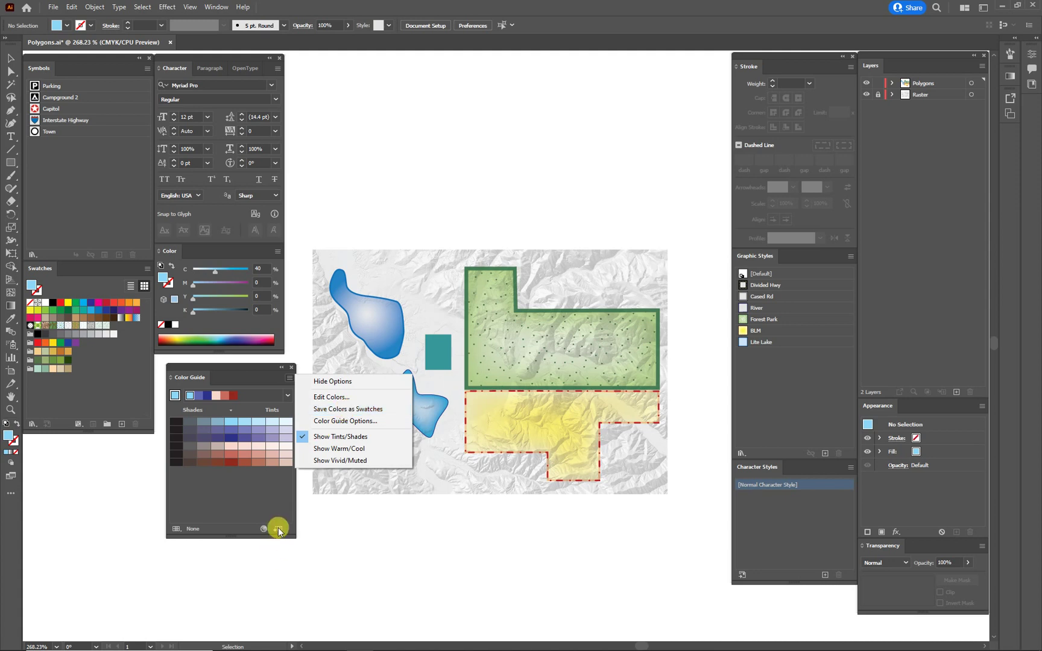
click(263, 500)
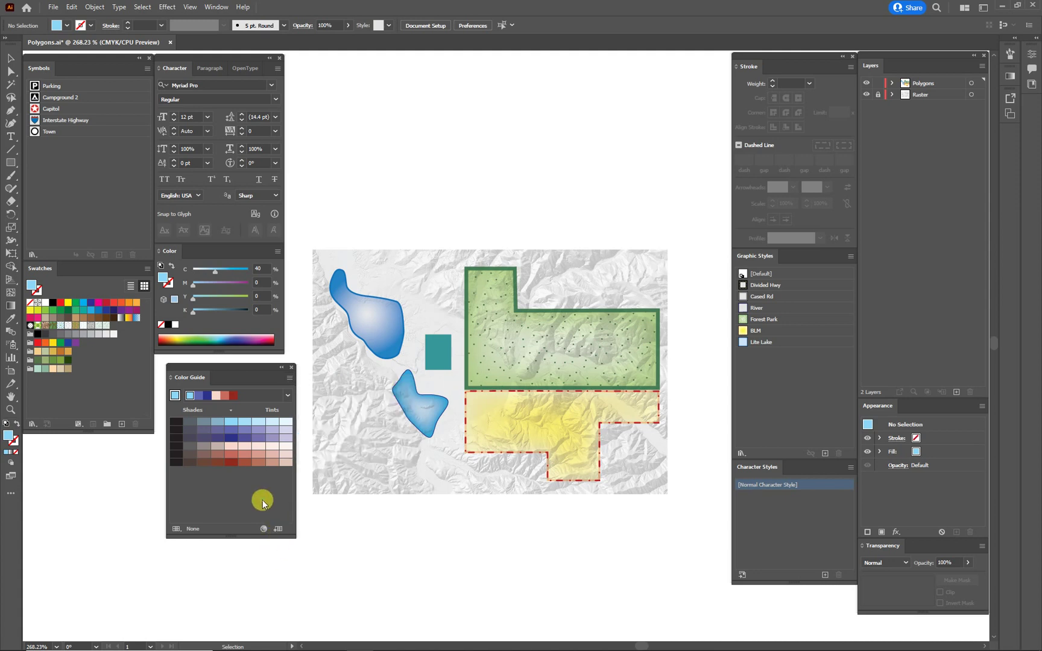
click(277, 530)
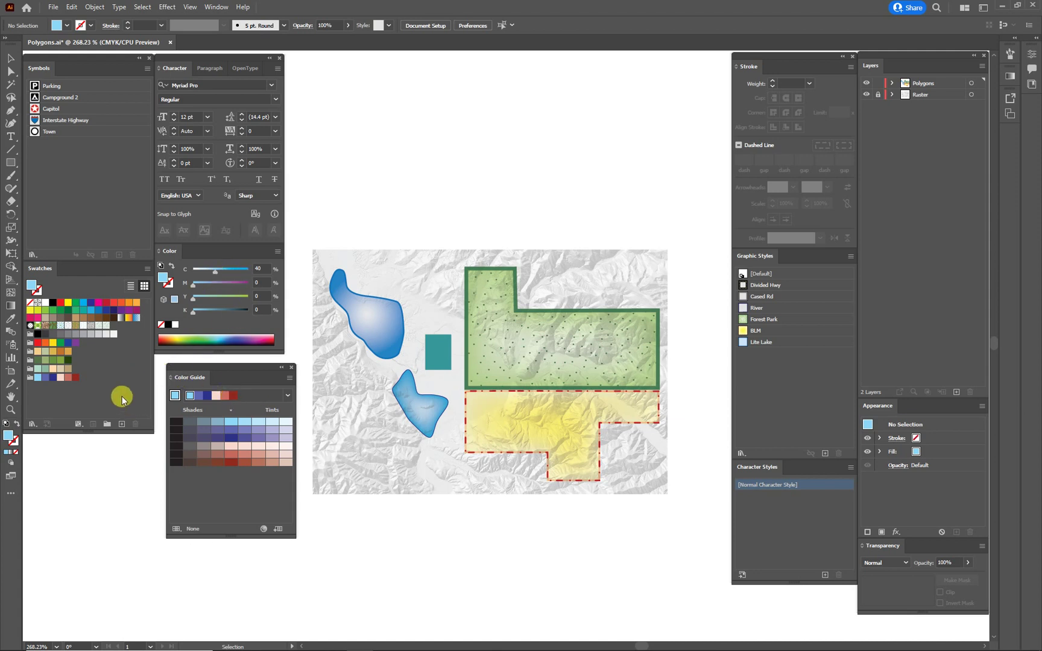
Open the Earthtone swatch library from the Swatches panel menu and move it aside
click(146, 272)
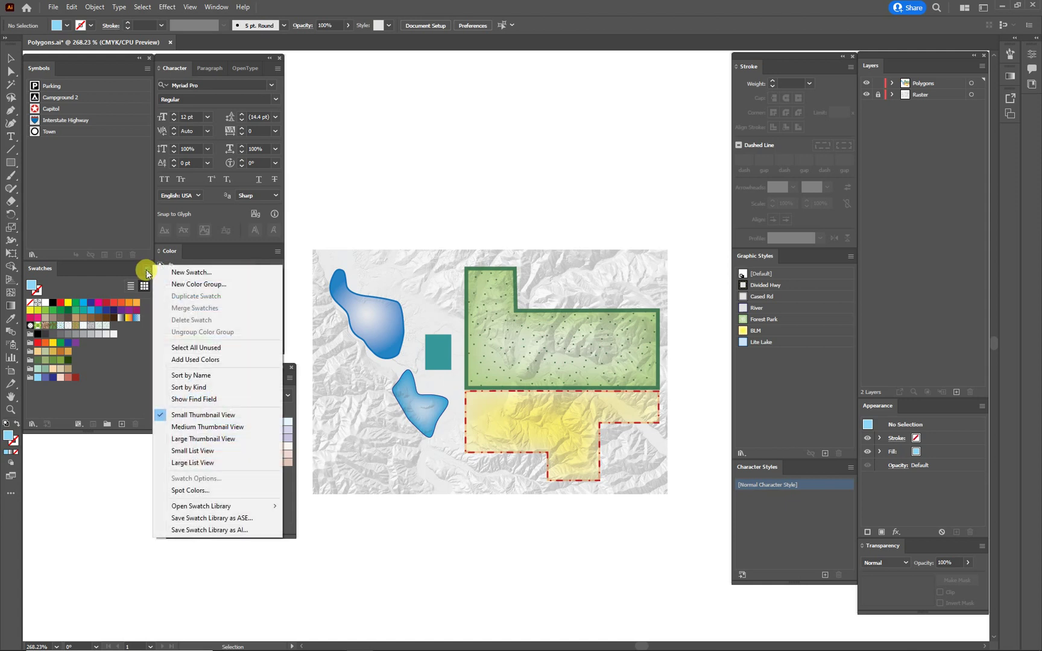
mouse_move(201, 509)
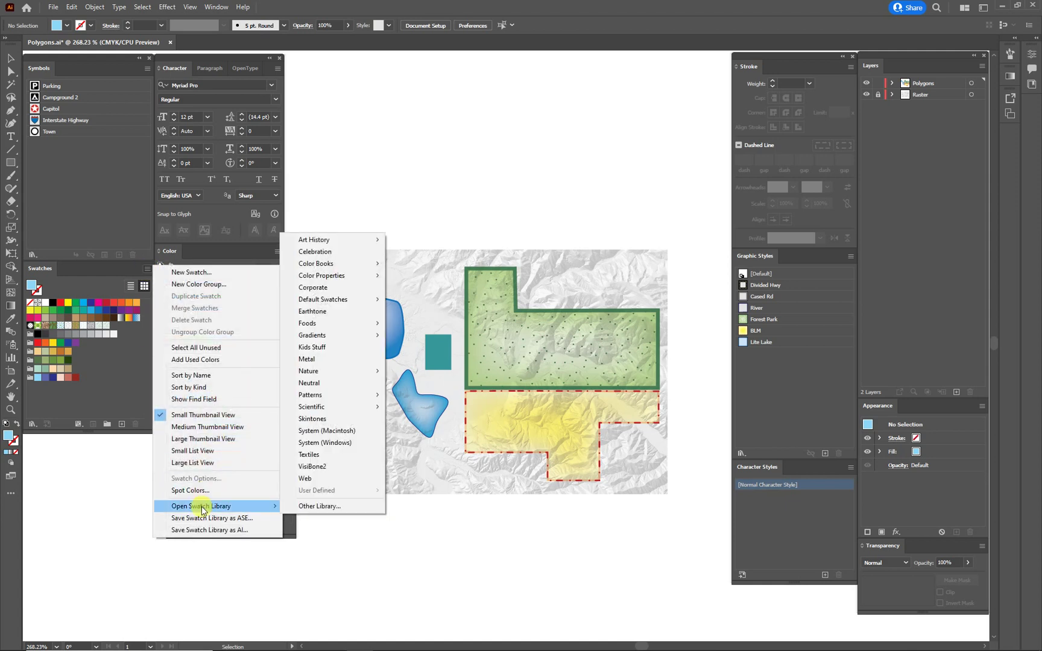
mouse_move(313, 373)
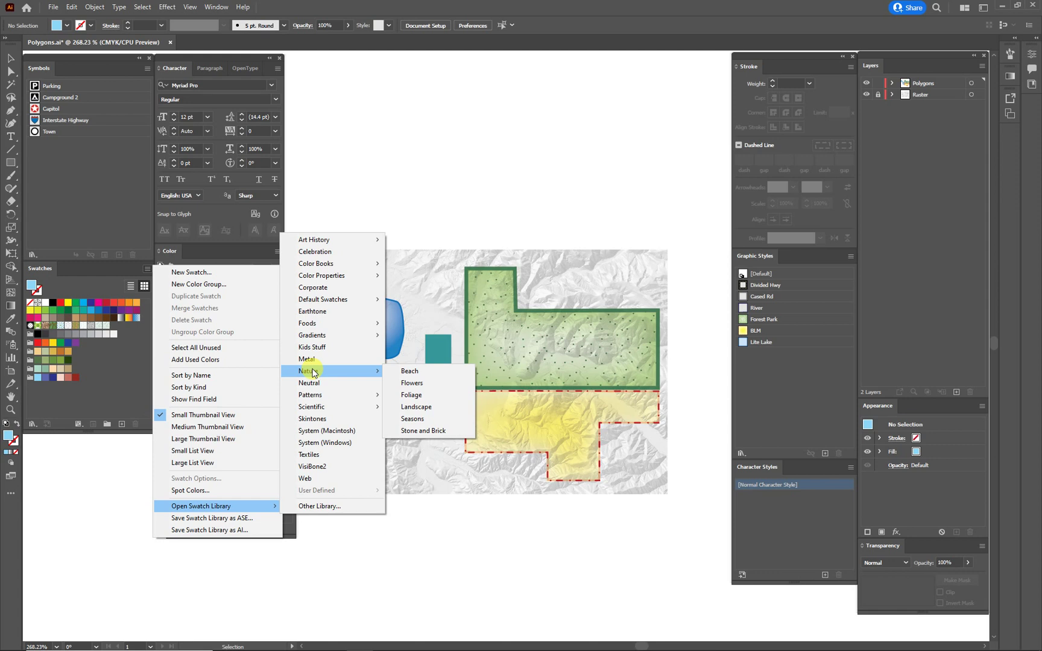
click(314, 311)
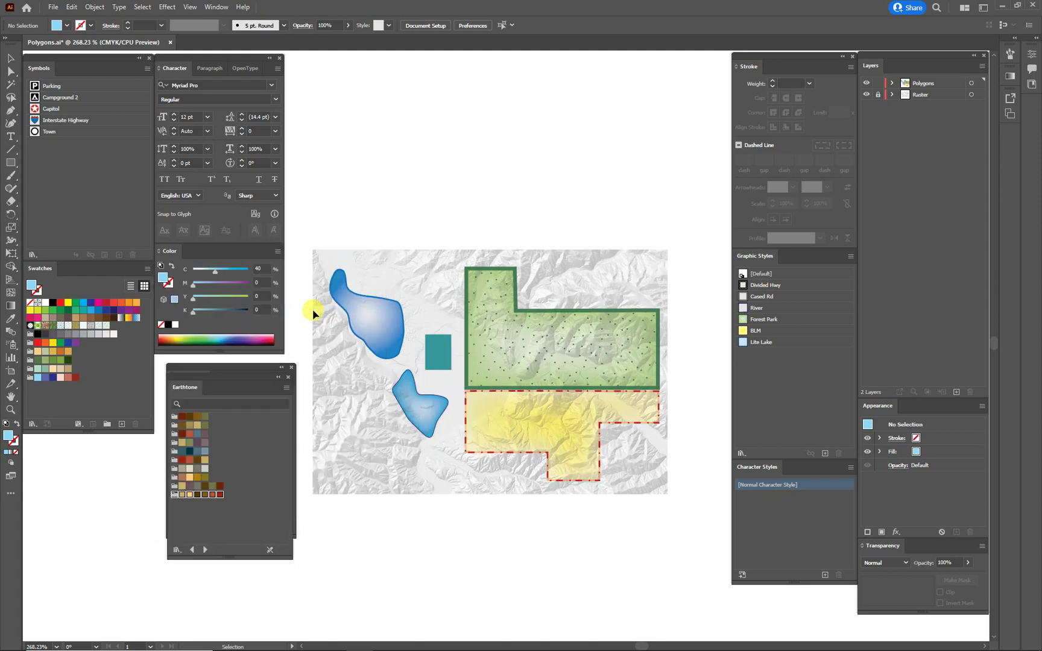
drag(225, 374, 110, 447)
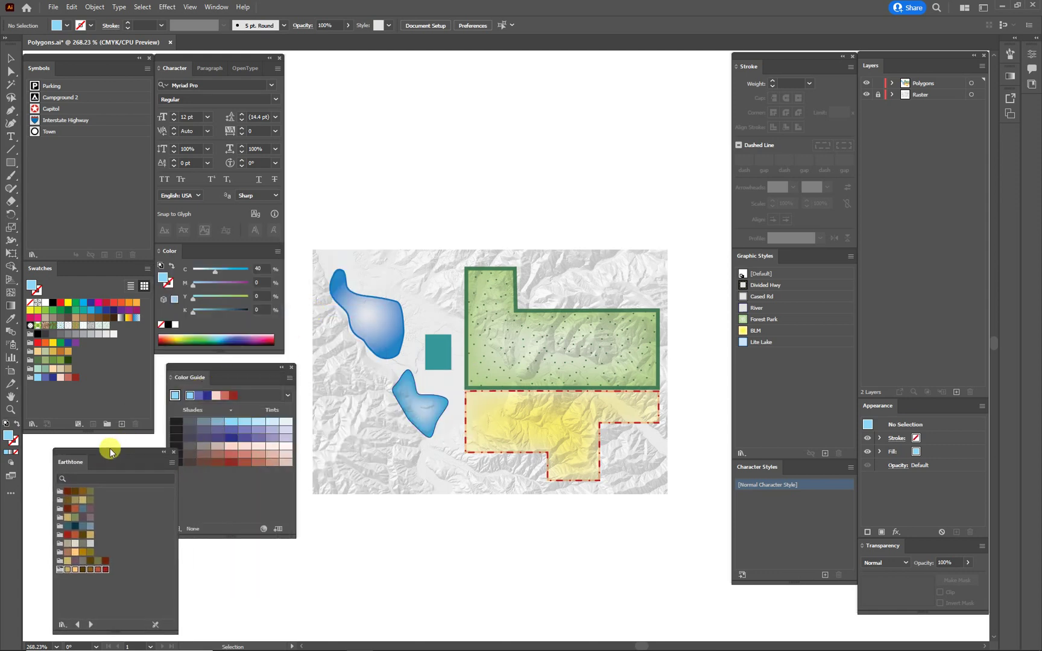
Add the last Earthtone colour group to Swatches and set the fill to dark red (C 6, M 94, Y 100, K 35)
click(104, 579)
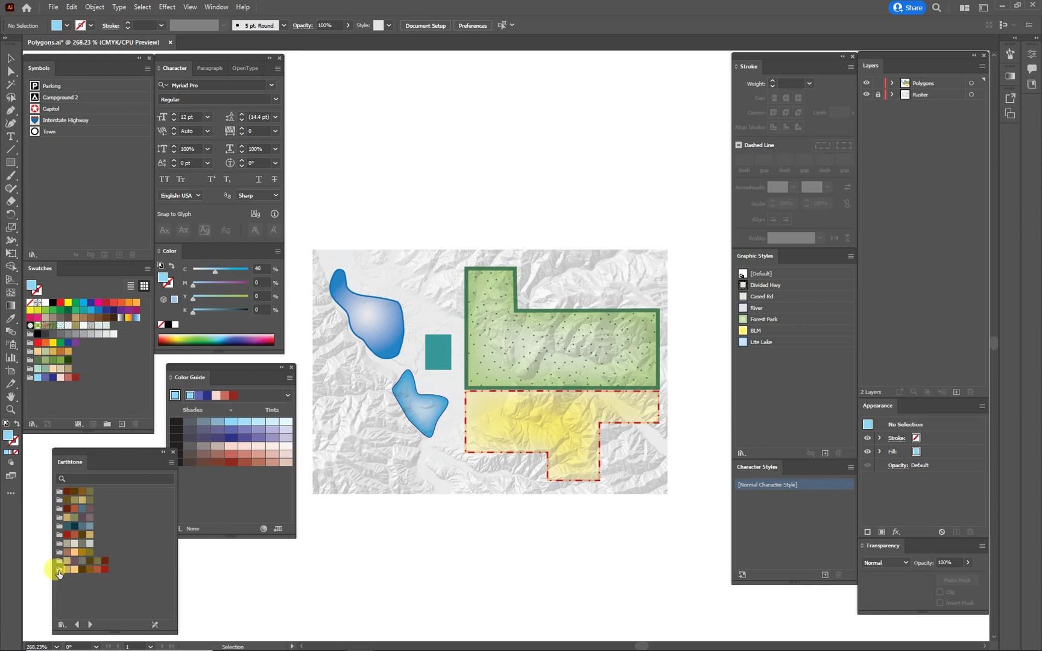
drag(58, 573, 97, 400)
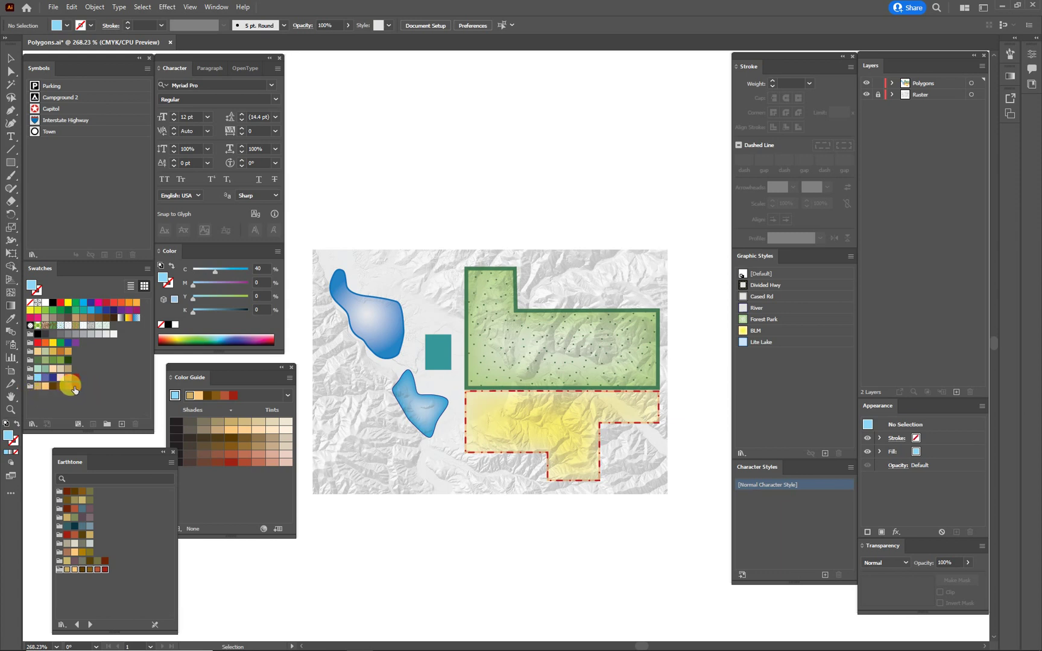
click(75, 387)
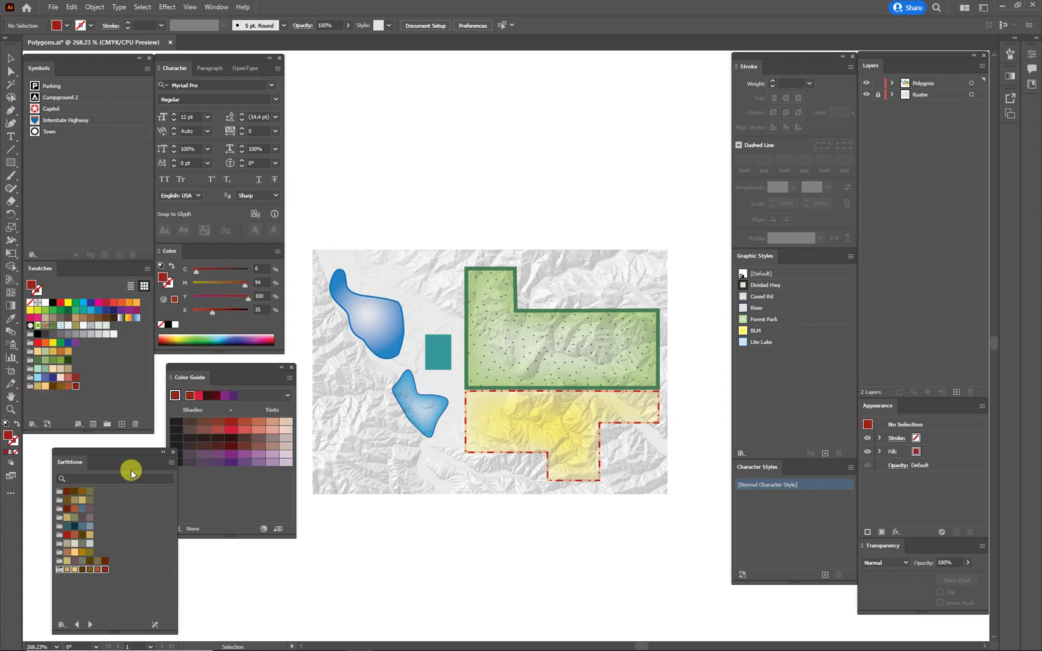
Close the Earthtone library and apply the Compound 1 harmony rule to the dark red
click(172, 452)
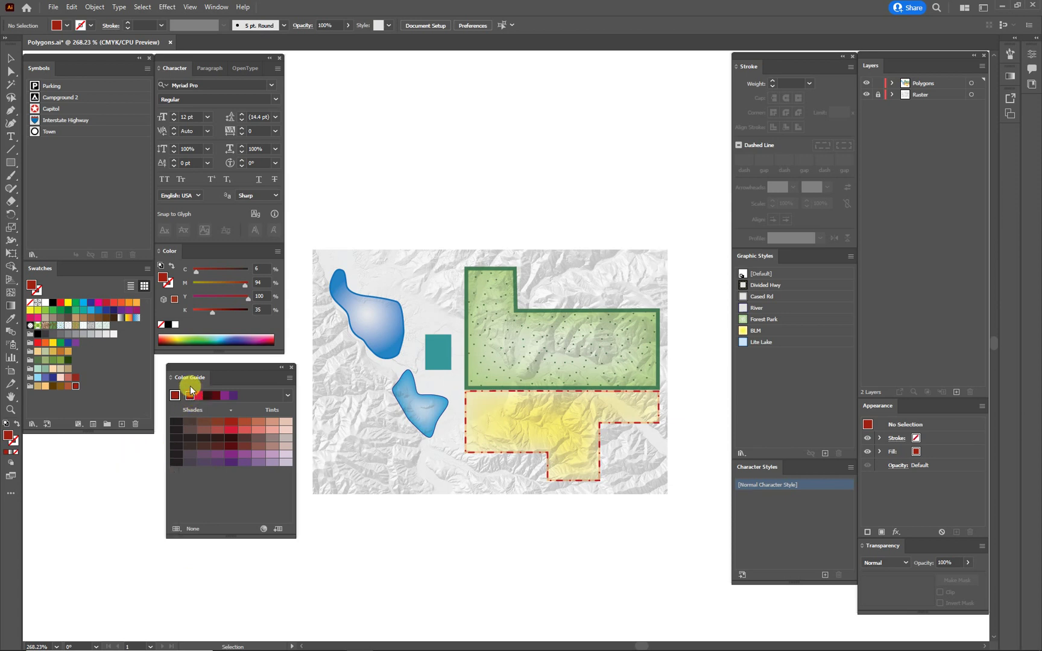
click(289, 378)
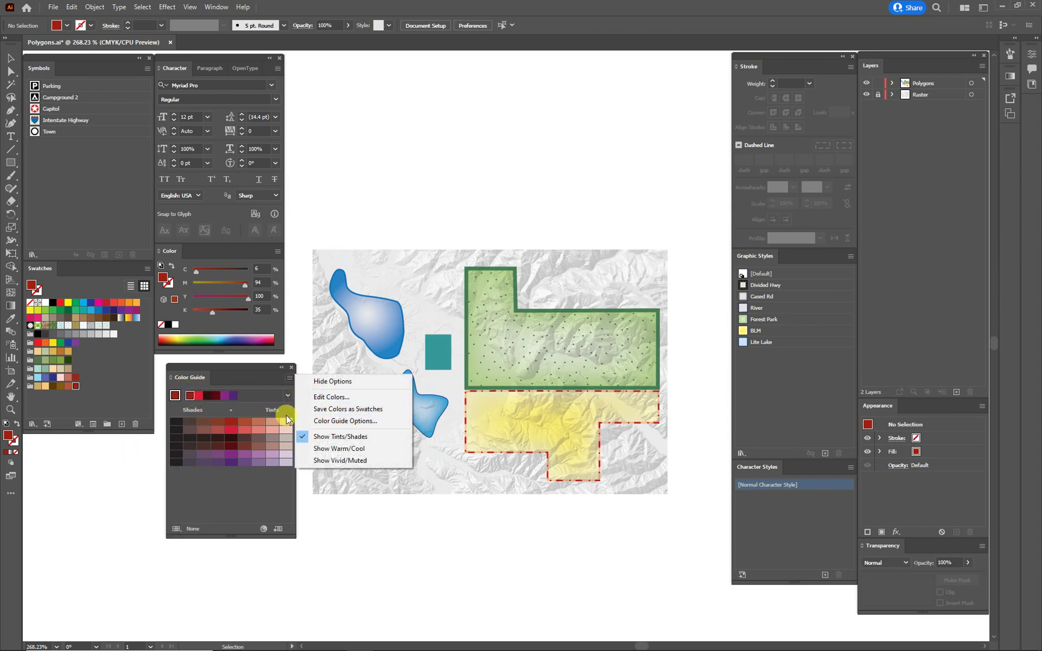
click(288, 396)
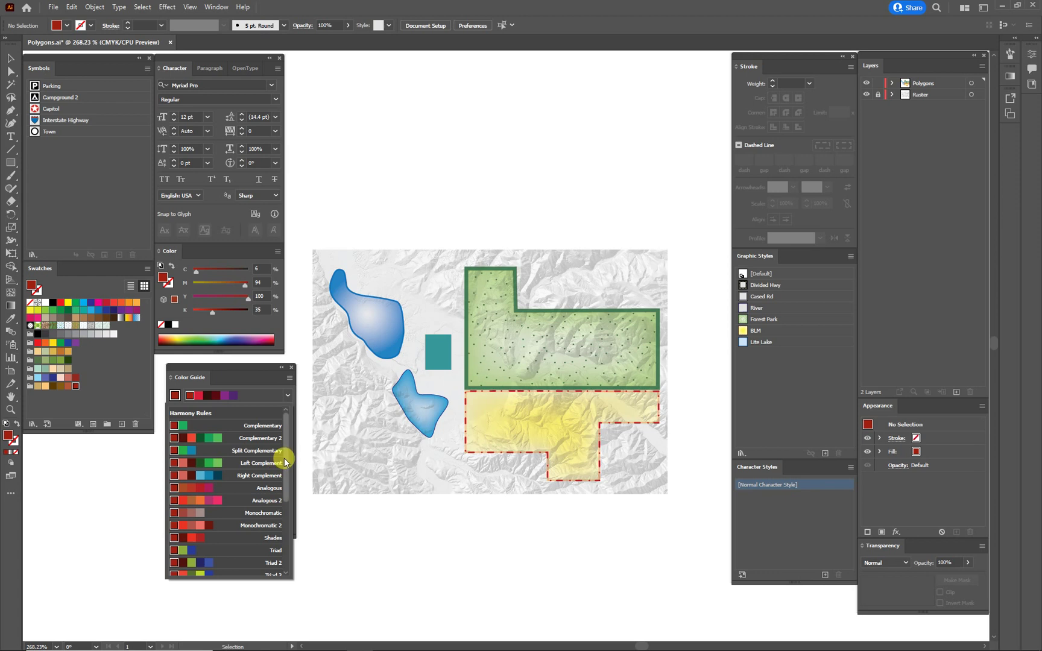
drag(284, 458, 290, 538)
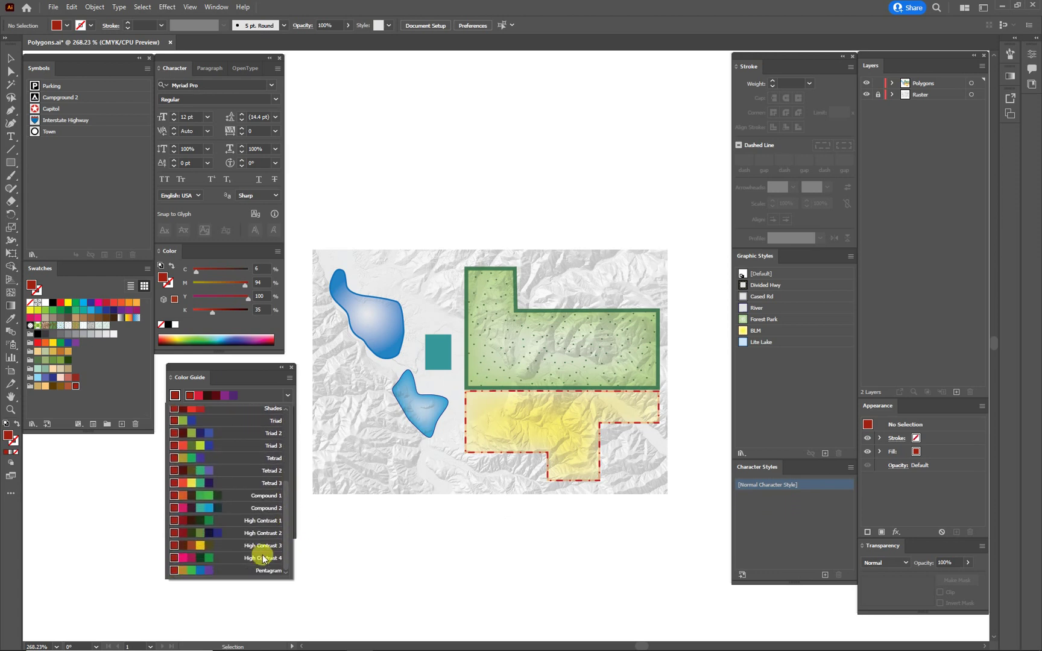
click(235, 499)
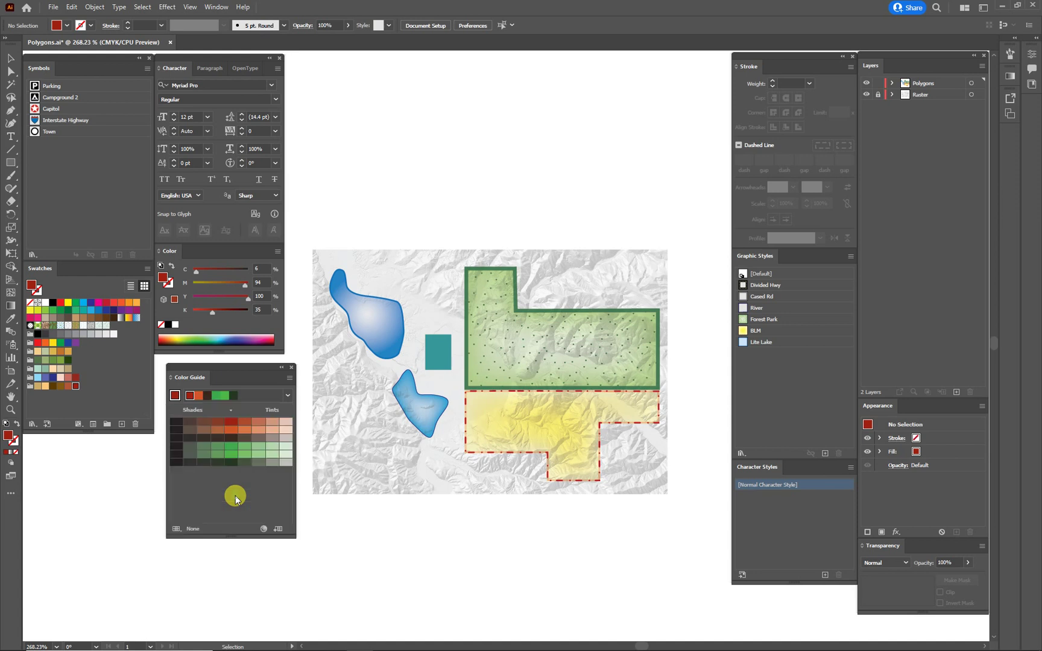
Pick a lighter salmon tint, save the suggestions as a swatch group, and dock the Color Guide
click(259, 423)
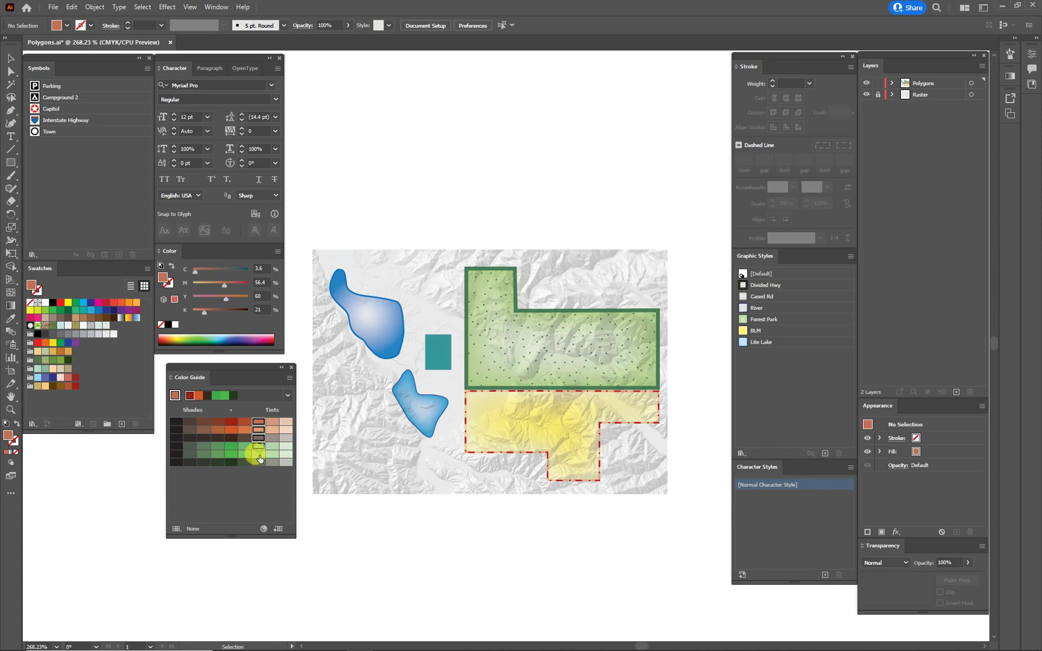
click(278, 530)
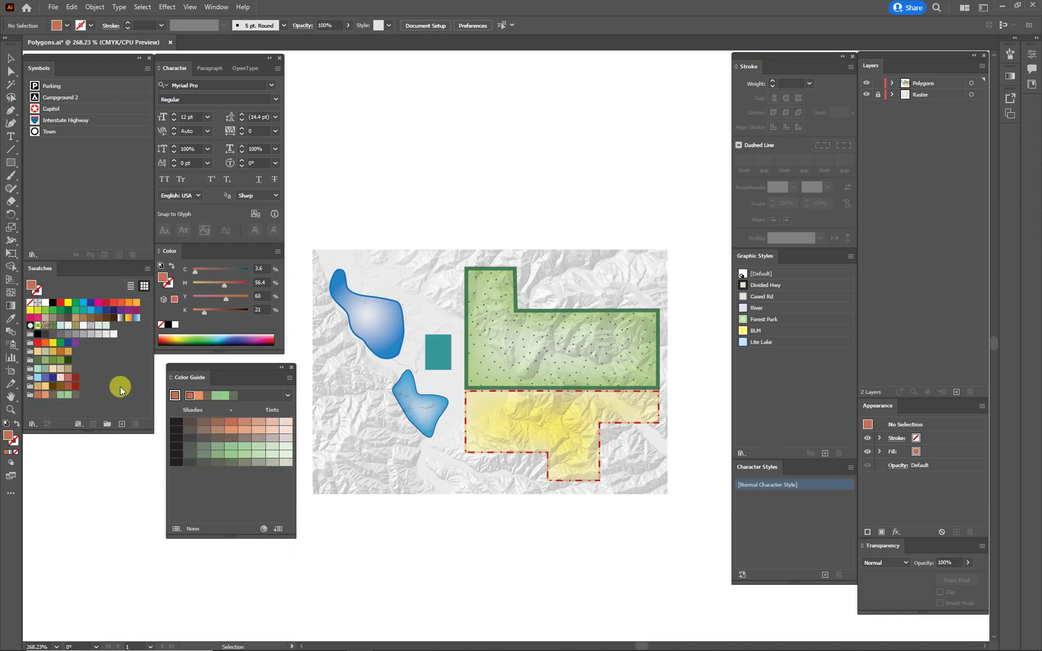
drag(242, 378, 234, 365)
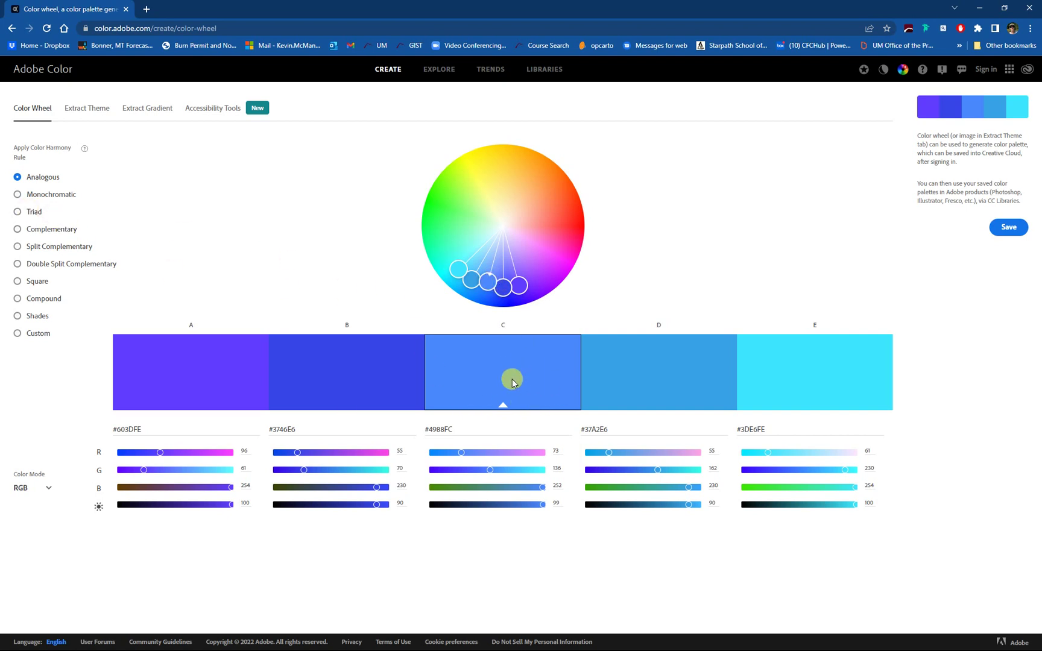
Try the Monochromatic, Triad and Complementary rules, drag a wheel handle, then return to Analogous
click(18, 195)
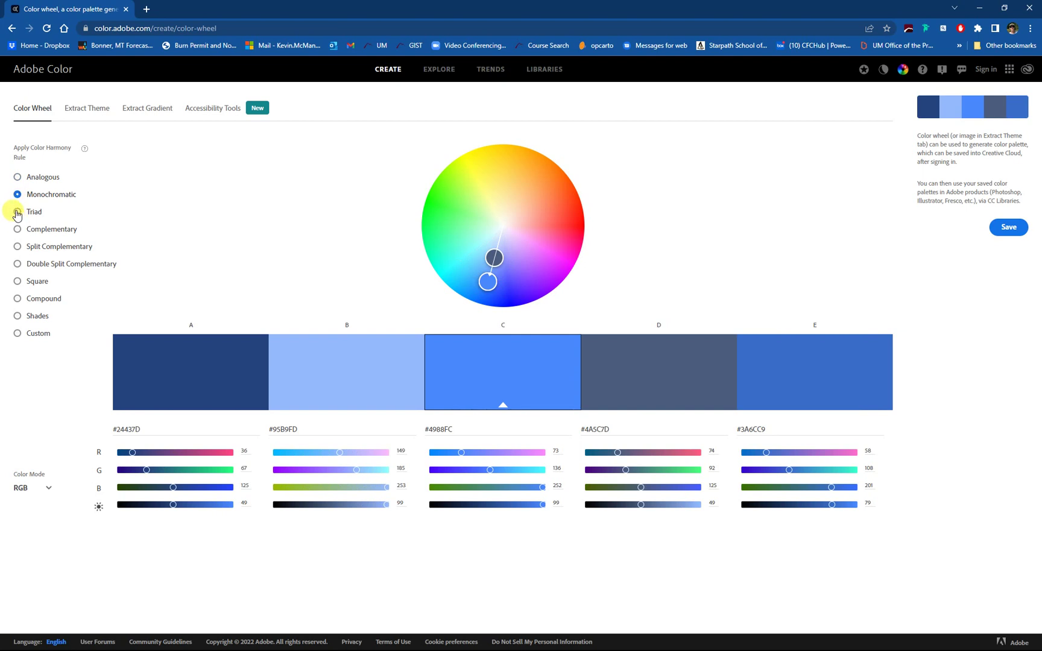
click(17, 212)
click(17, 230)
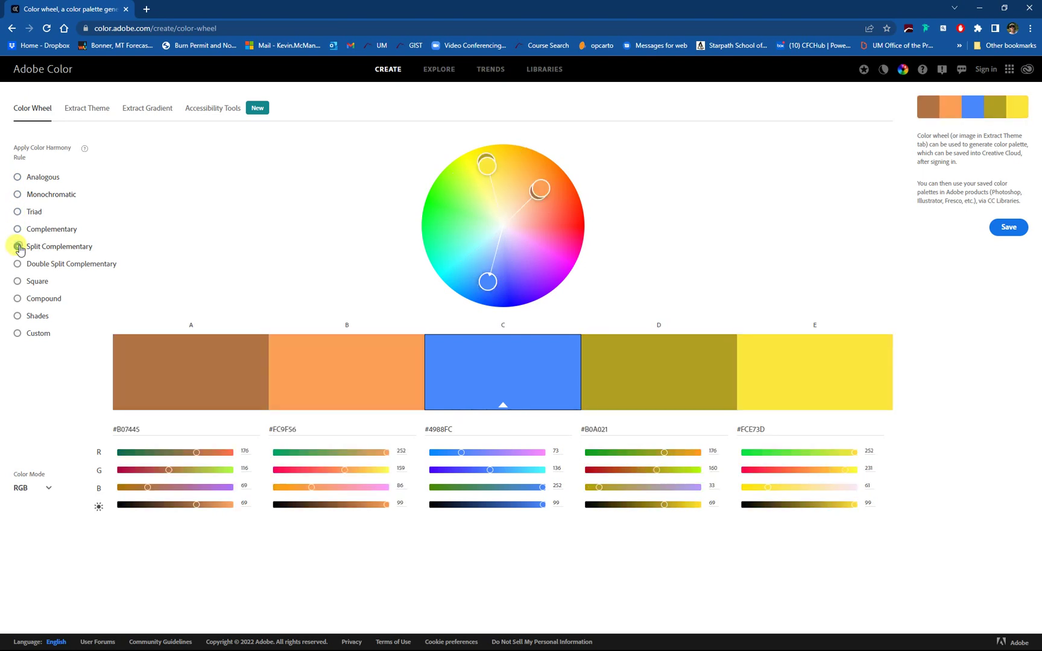
drag(489, 278, 465, 255)
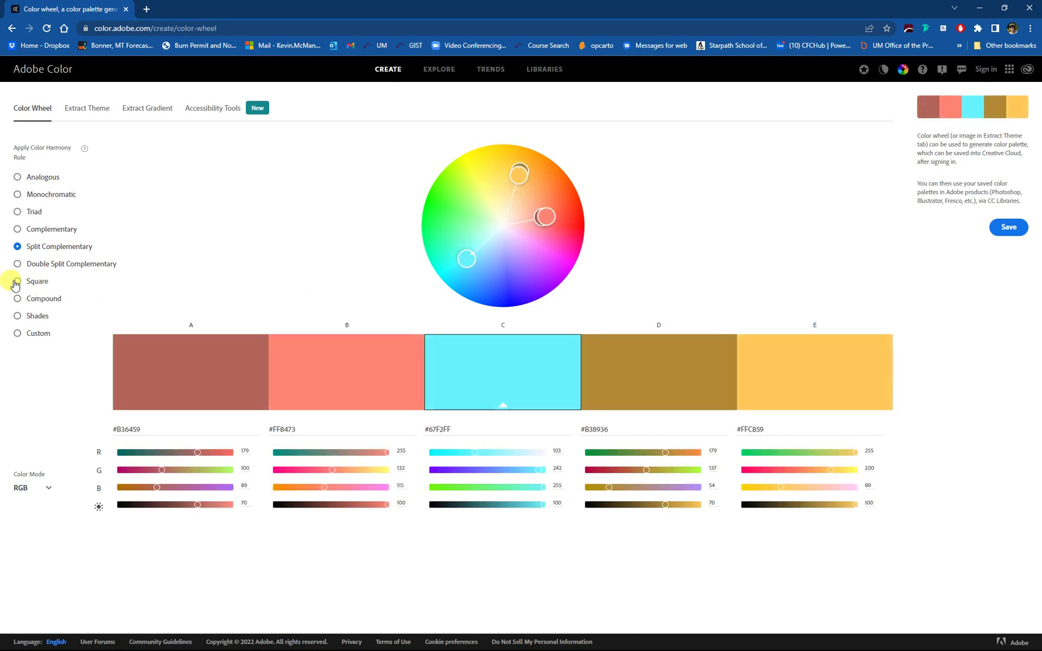
click(18, 175)
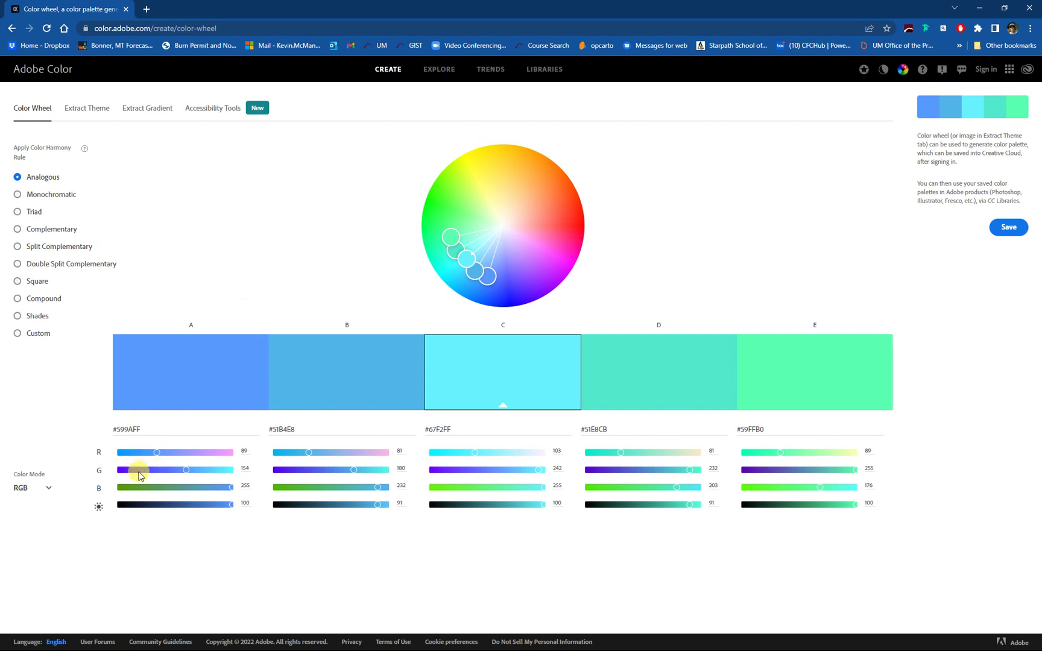
Keep the Analogous palette's colour mode in RGB and check colour A's hex code
click(47, 488)
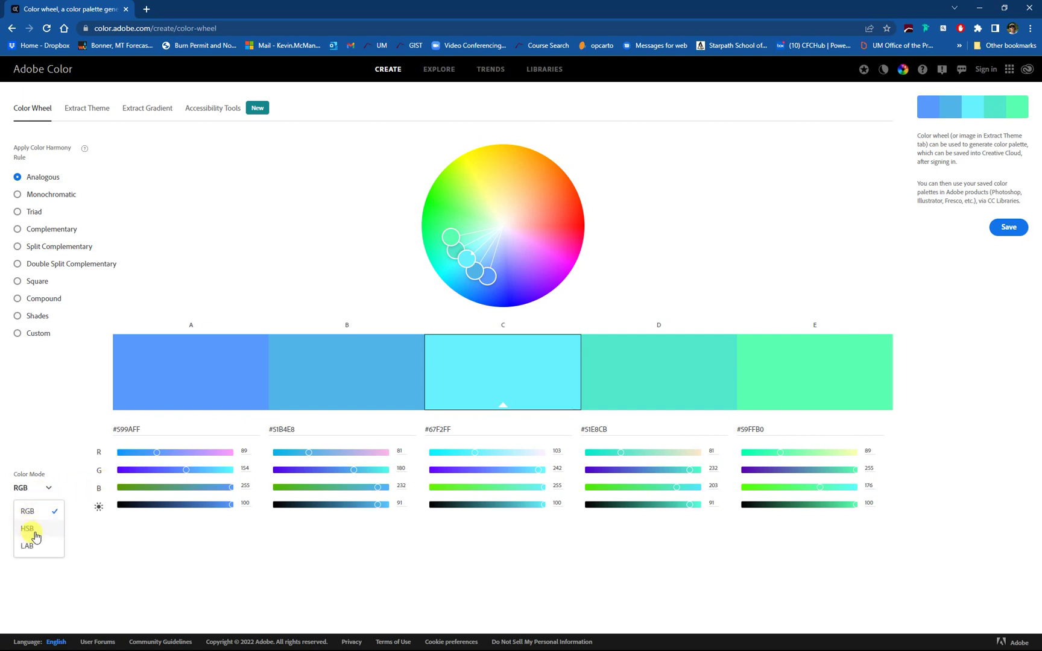
click(65, 478)
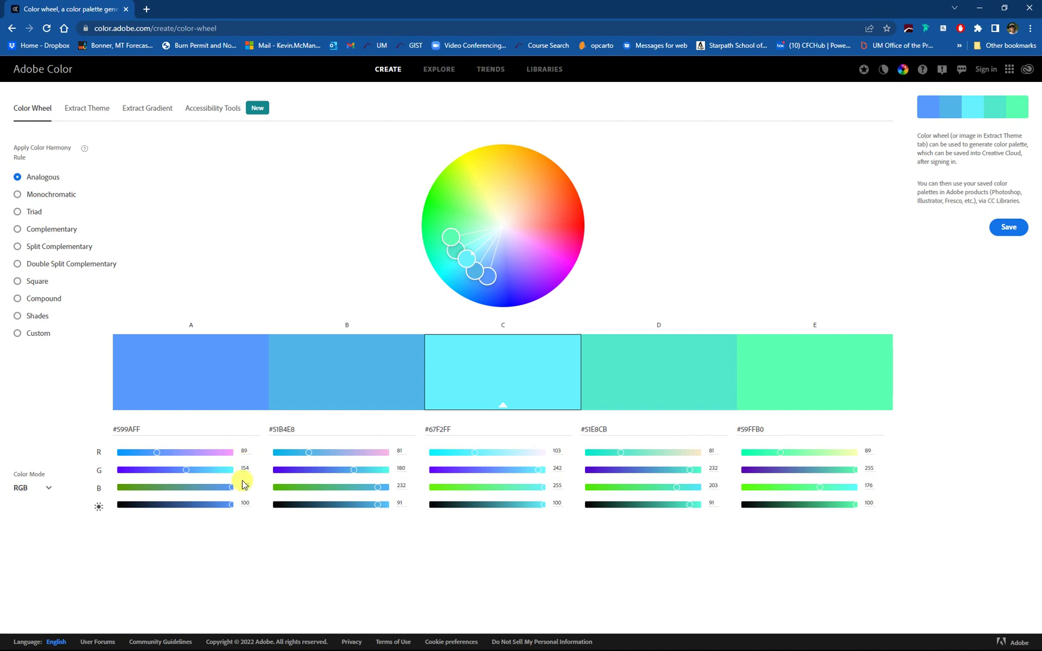
click(144, 428)
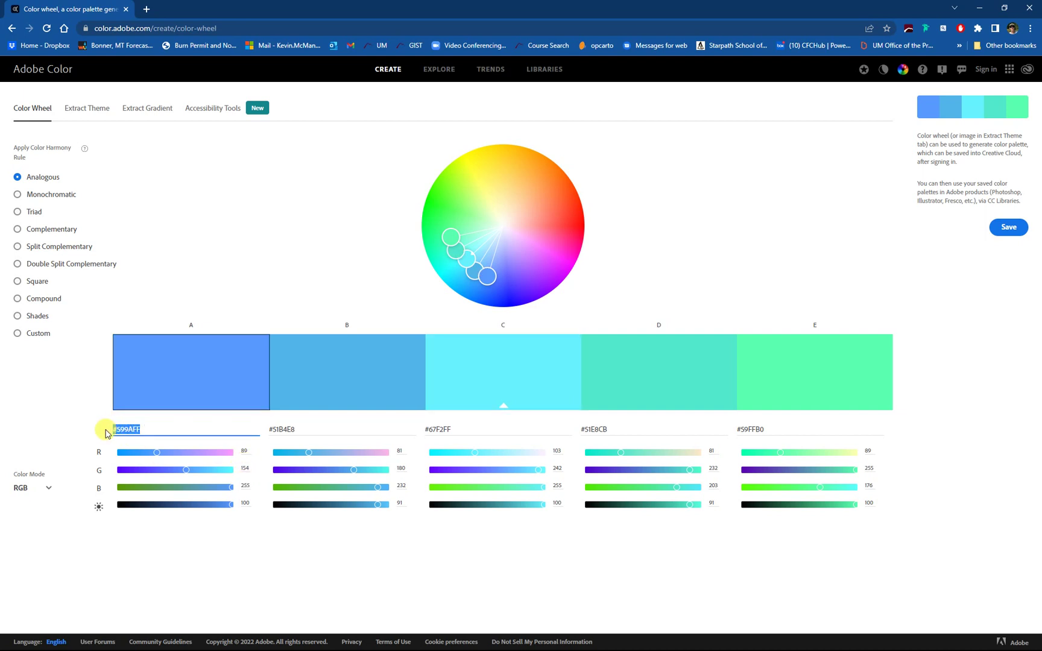
click(272, 289)
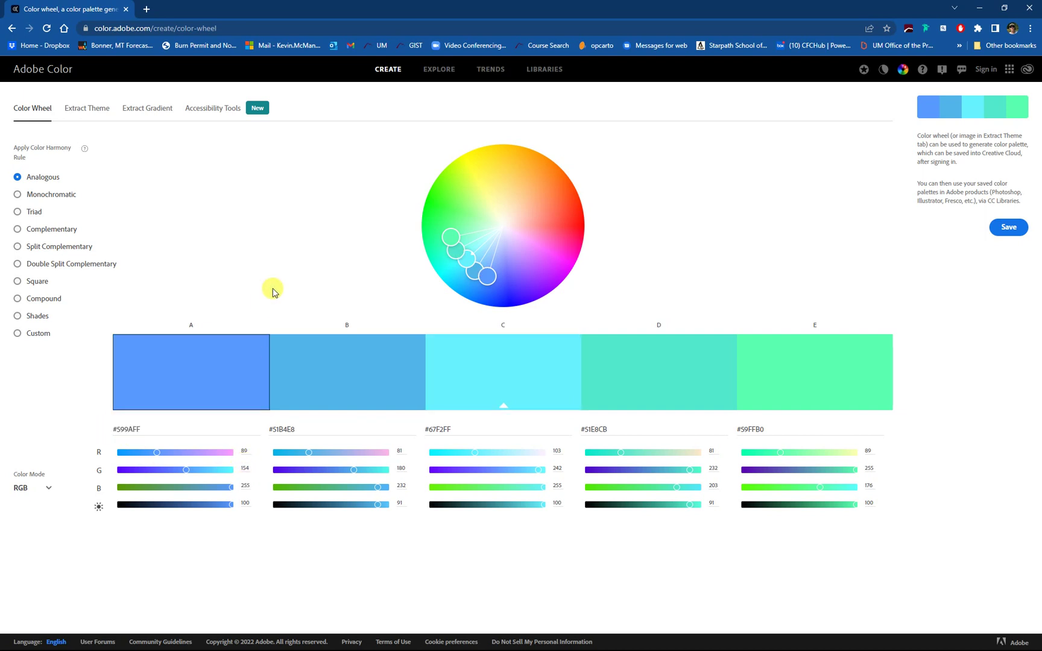
click(84, 111)
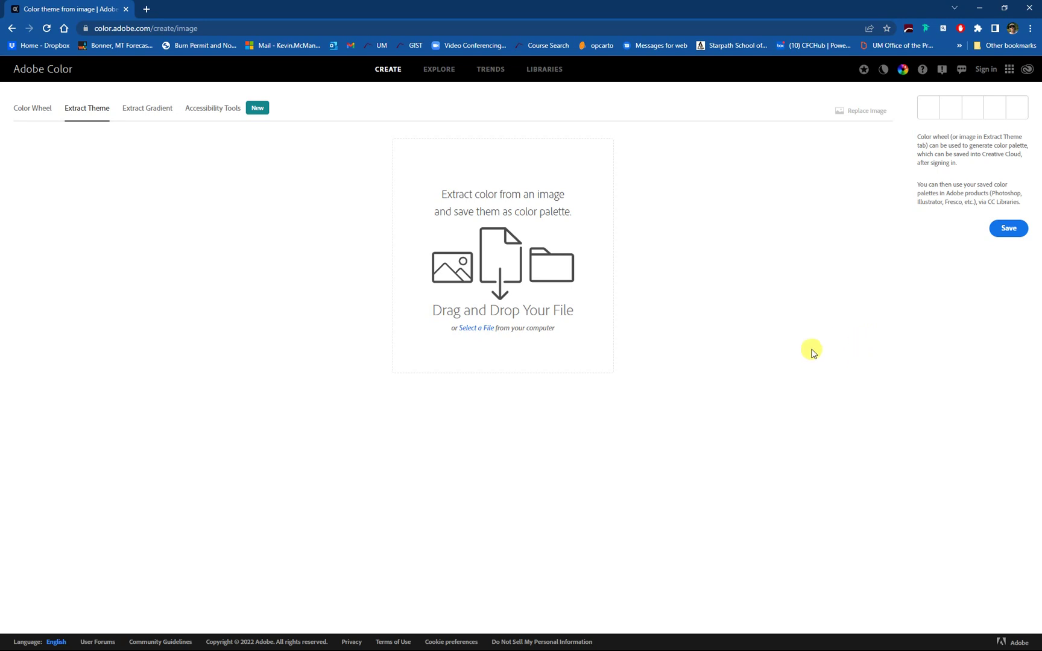
Bring the Google Images 'Old Maps' search tab into the Adobe Color browser window
drag(1041, 372, 344, 12)
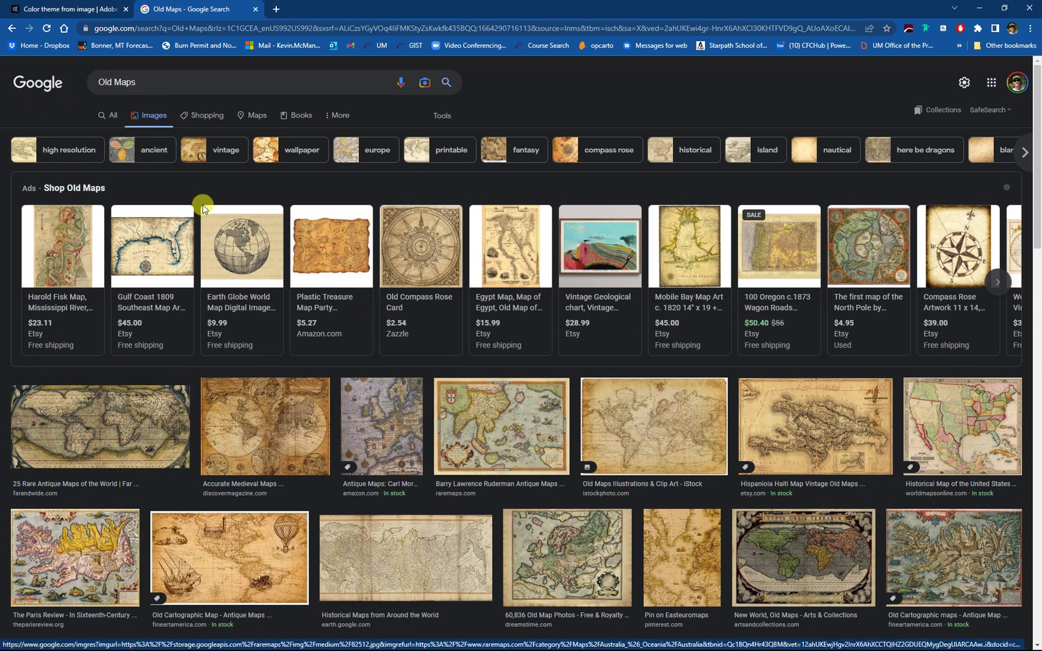
Save the antique Australia map image as OldOz.jpg and close the Old Maps search tab
click(516, 443)
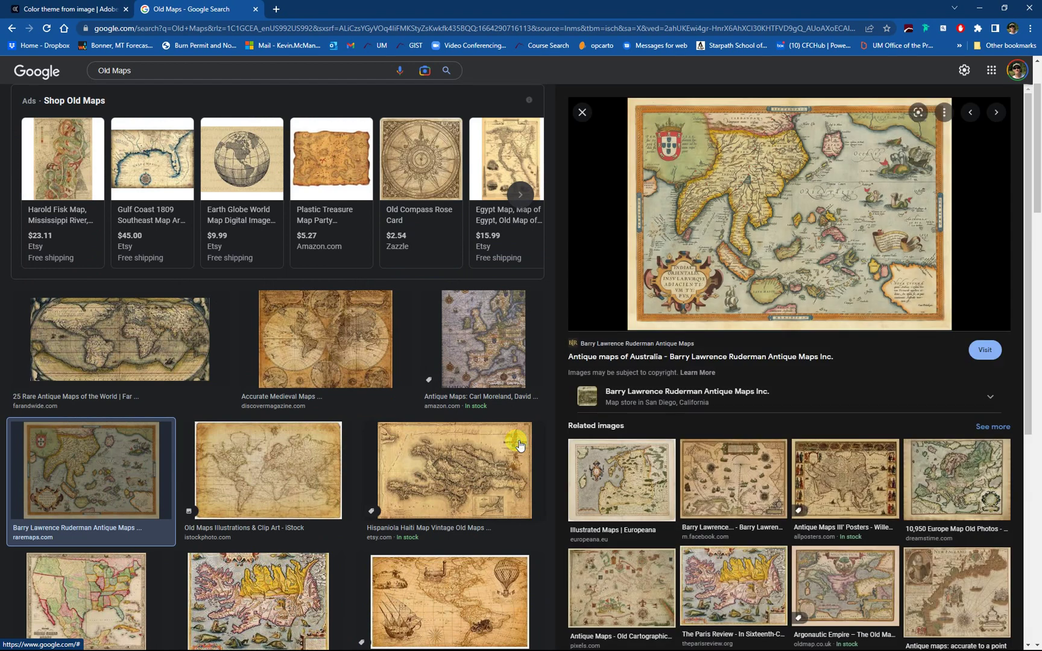
right_click(799, 241)
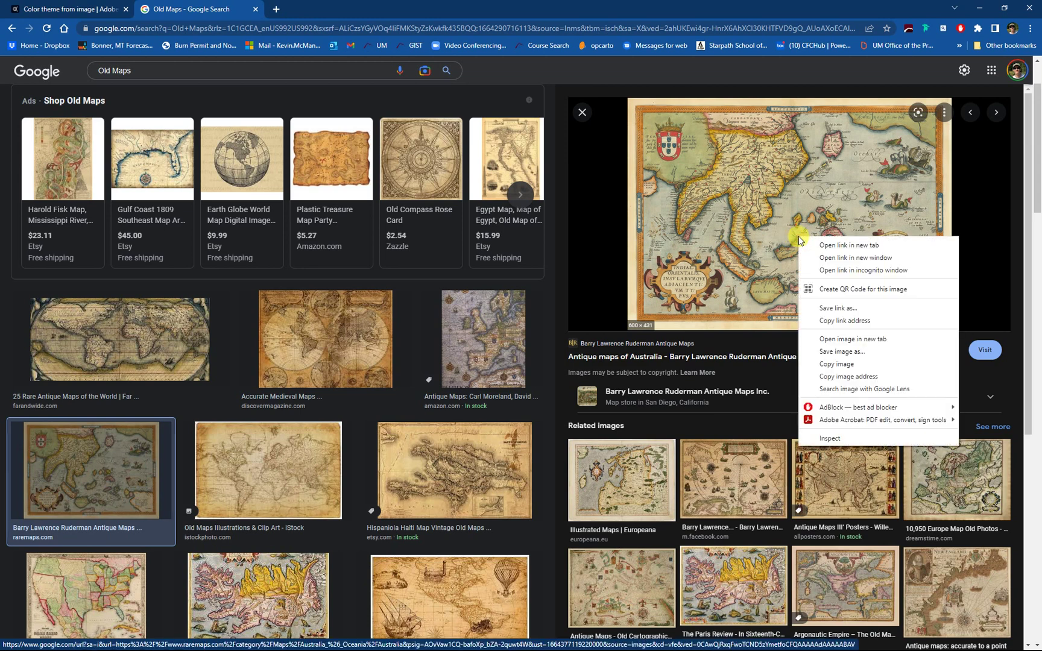
click(843, 356)
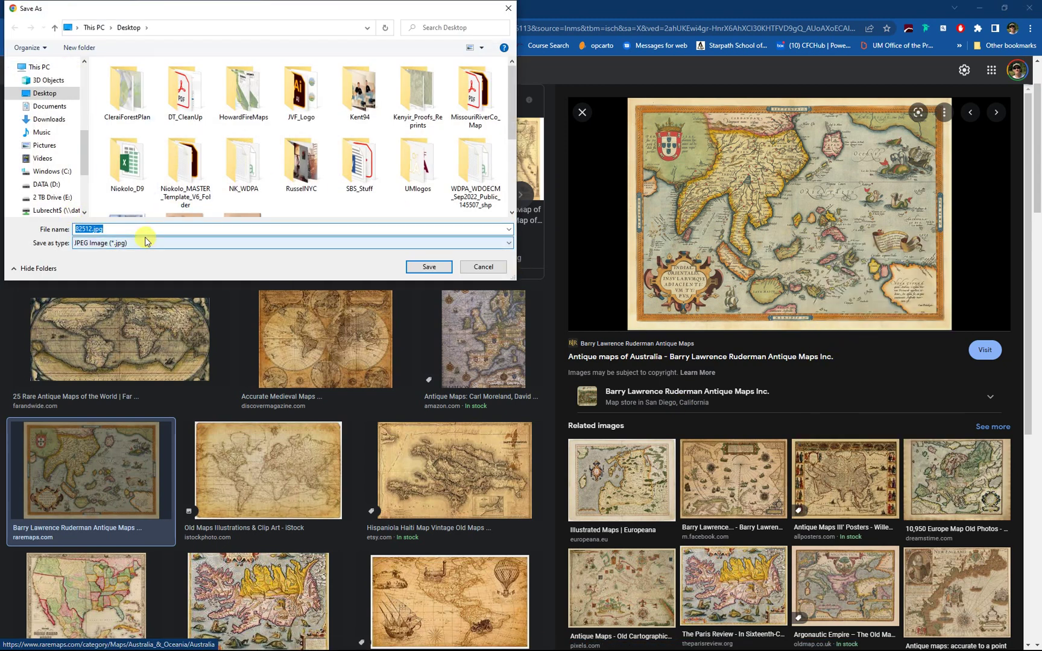
text(Pld)
text(OldOz)
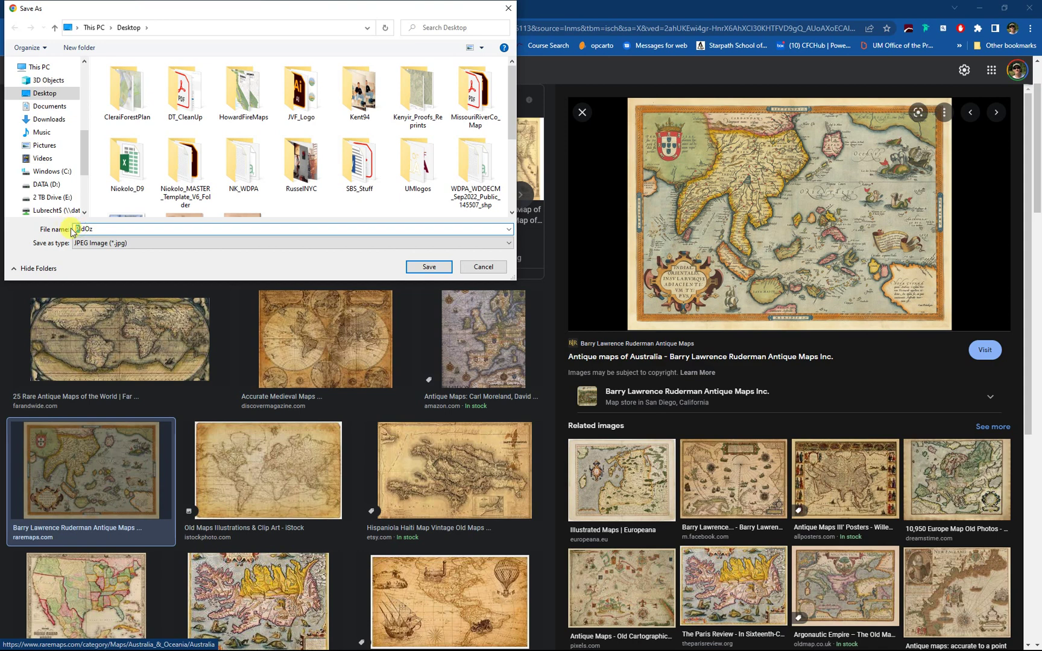
click(425, 269)
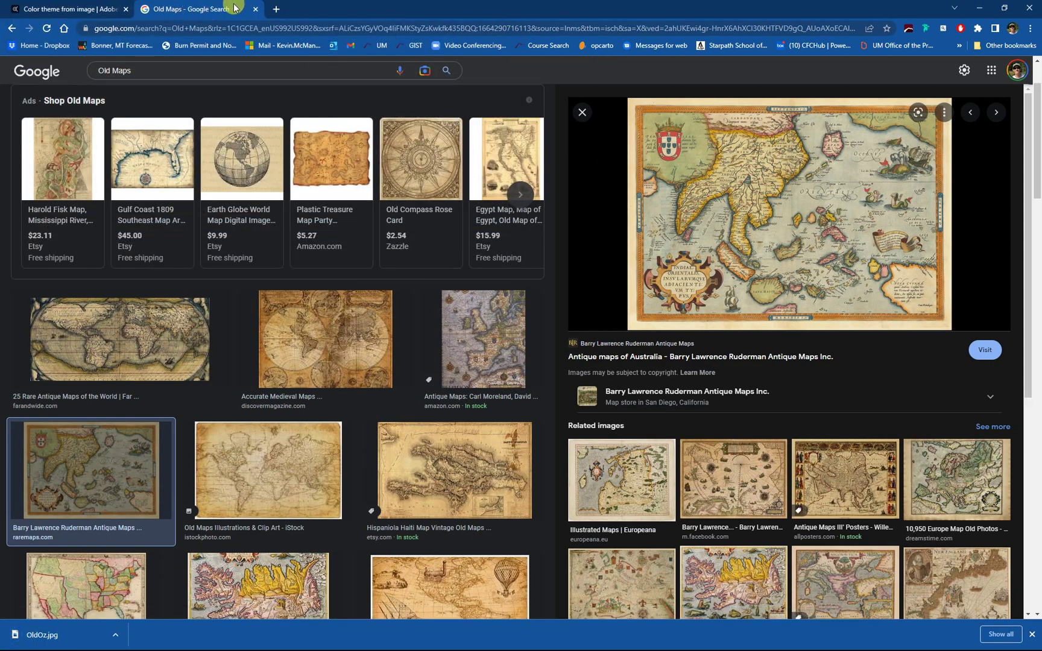
middle_click(215, 8)
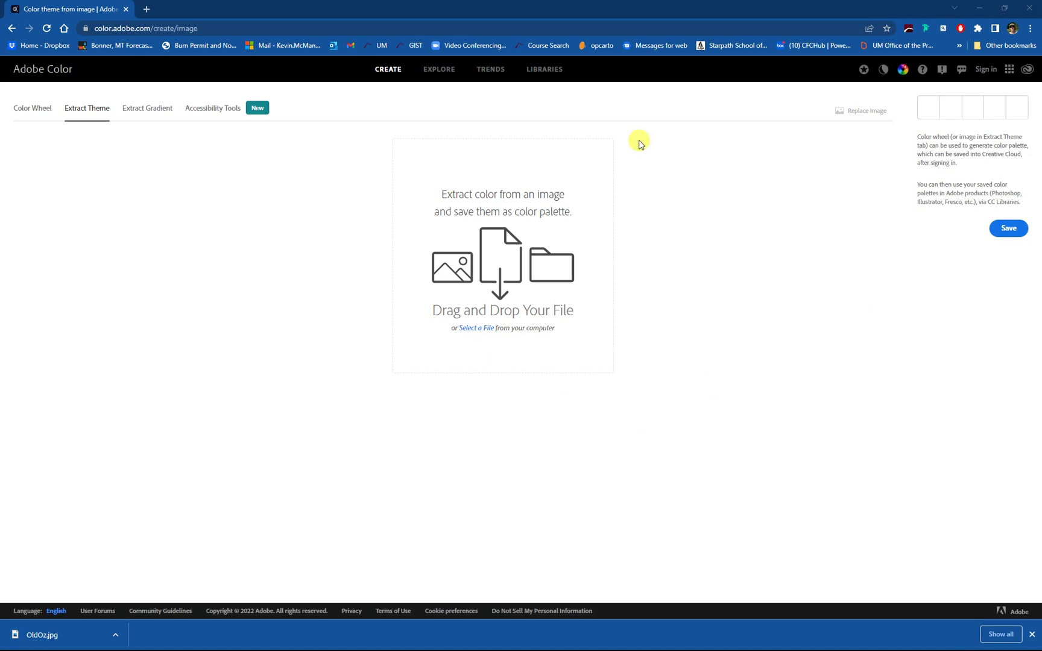
Load OldOz.jpg from the Desktop into Adobe Color's Extract Theme
click(471, 330)
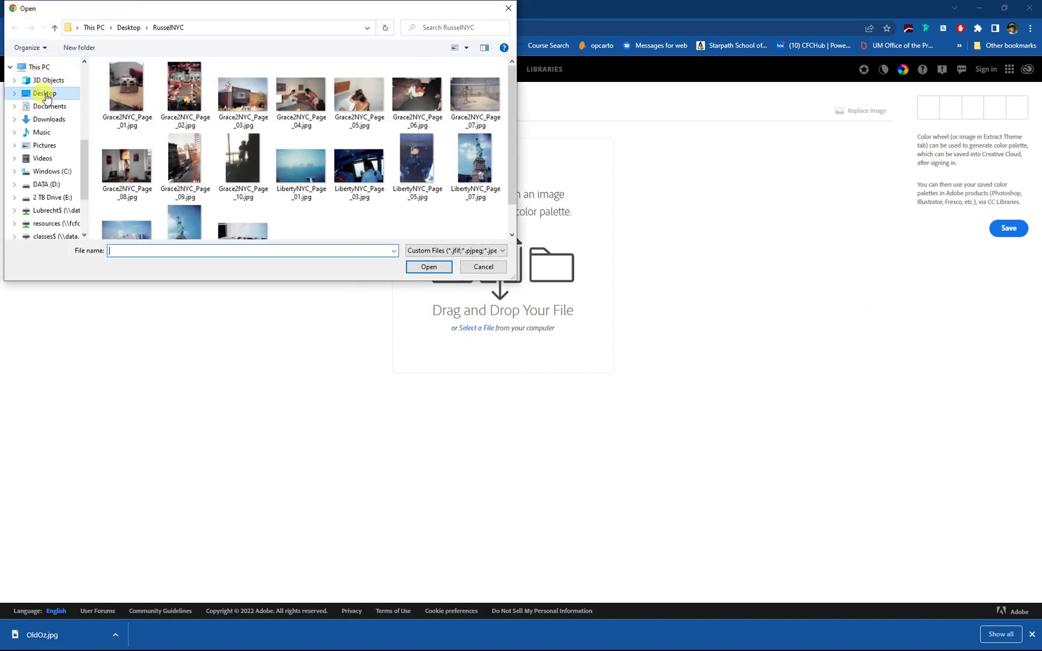
click(45, 93)
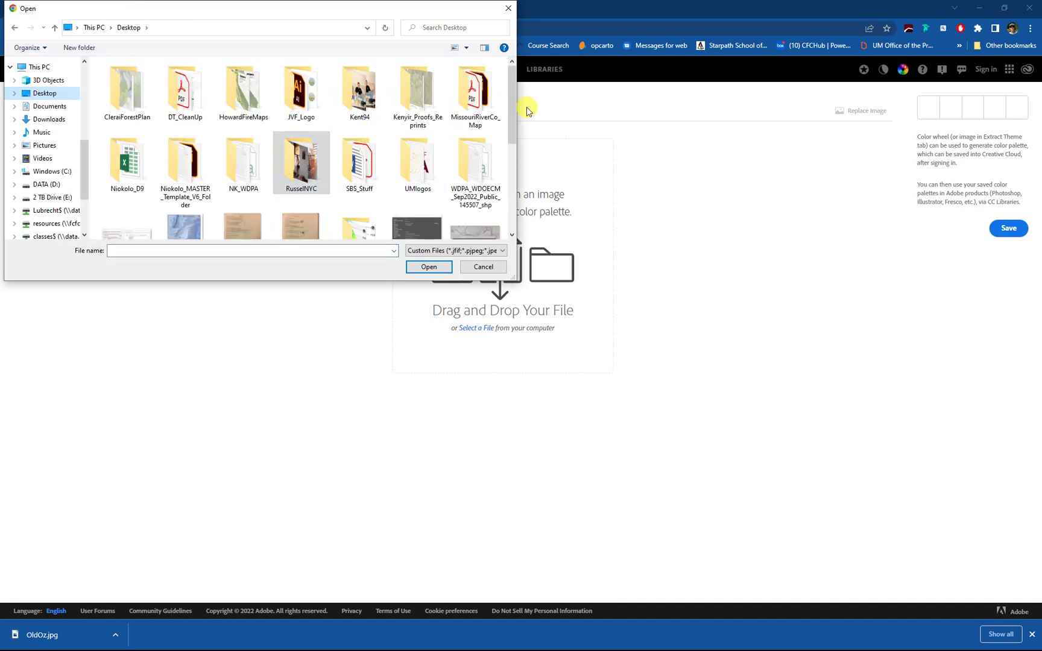
drag(516, 114, 516, 171)
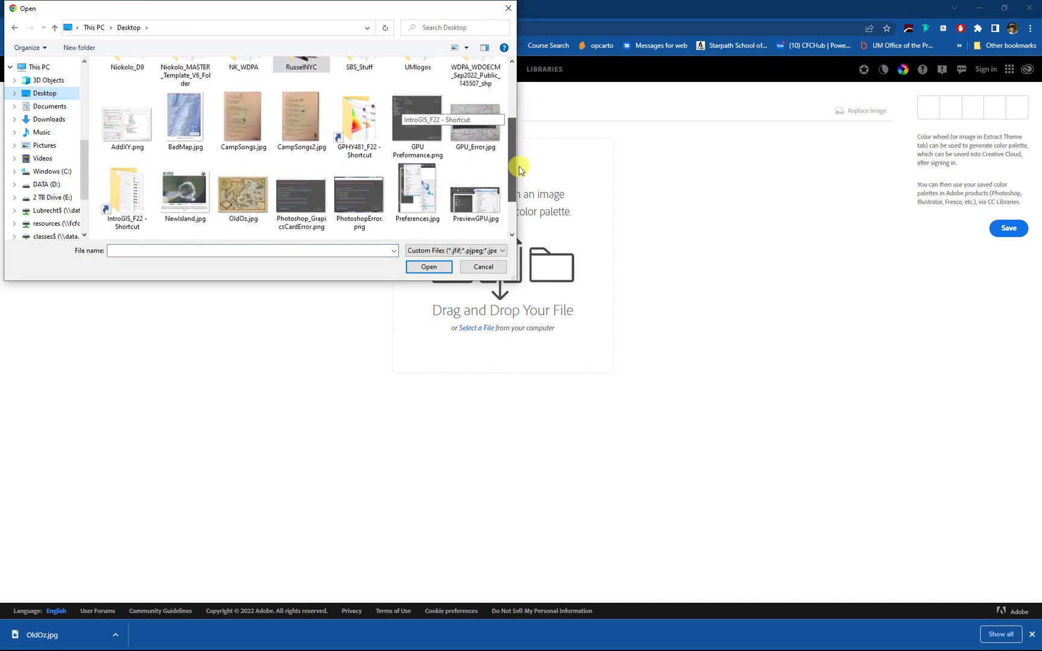
double_click(242, 184)
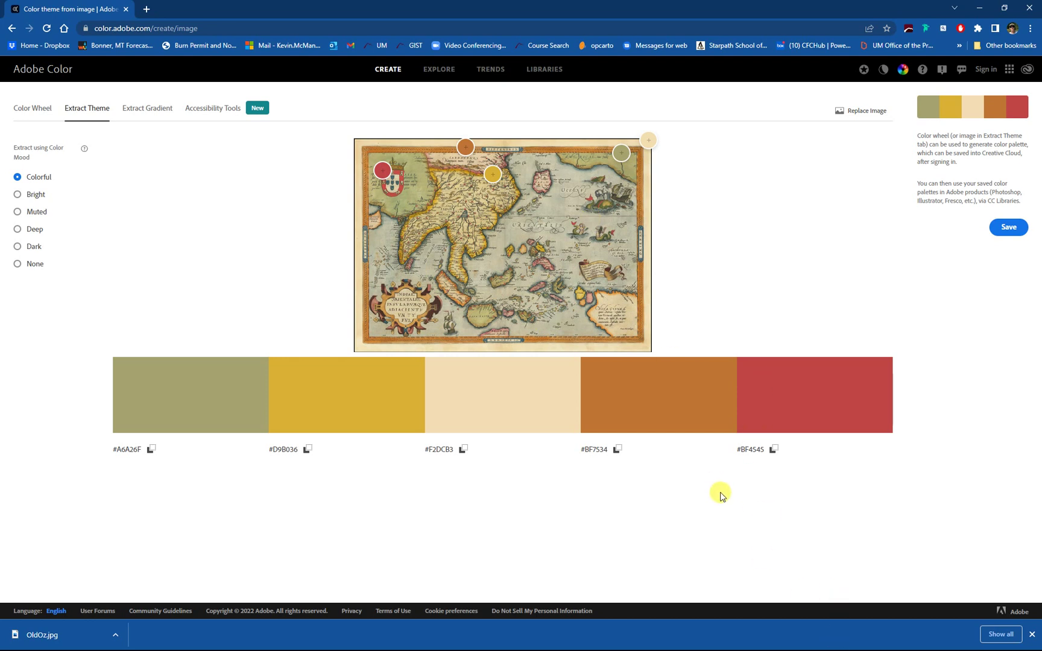
Keep the Colorful mood, resample the first colour to dark green #4B5D37, and copy its hex code
click(17, 194)
click(17, 177)
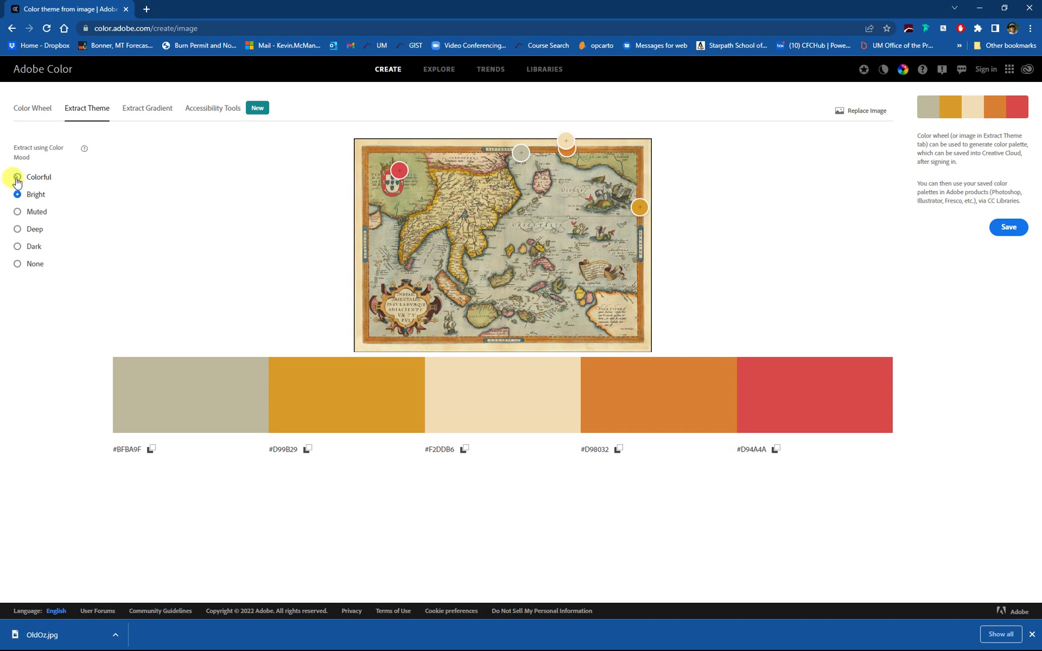
click(16, 212)
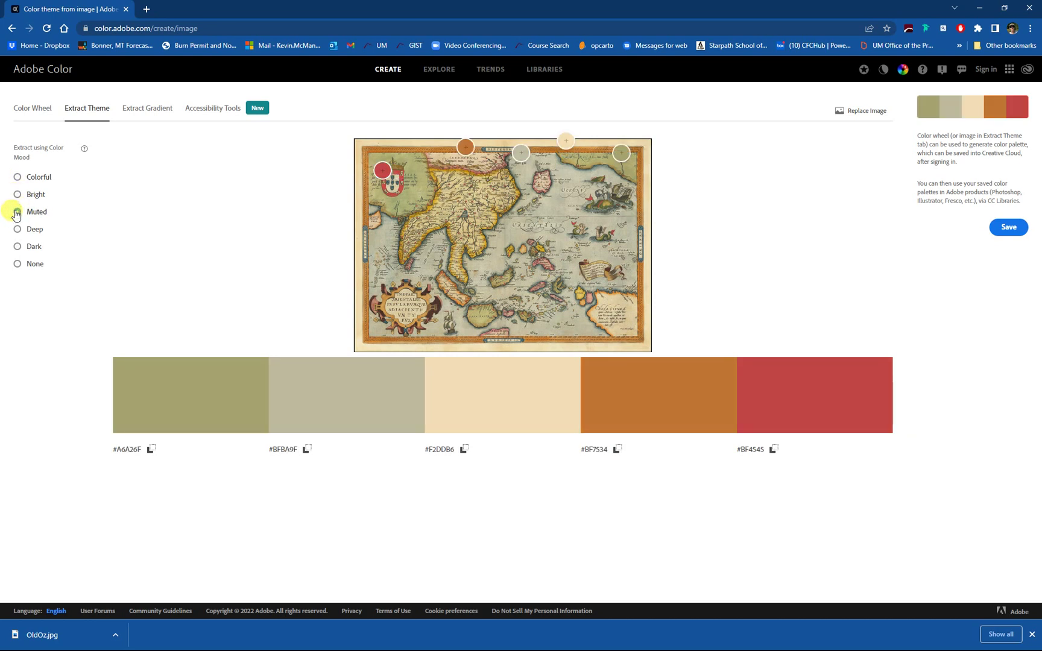
click(17, 176)
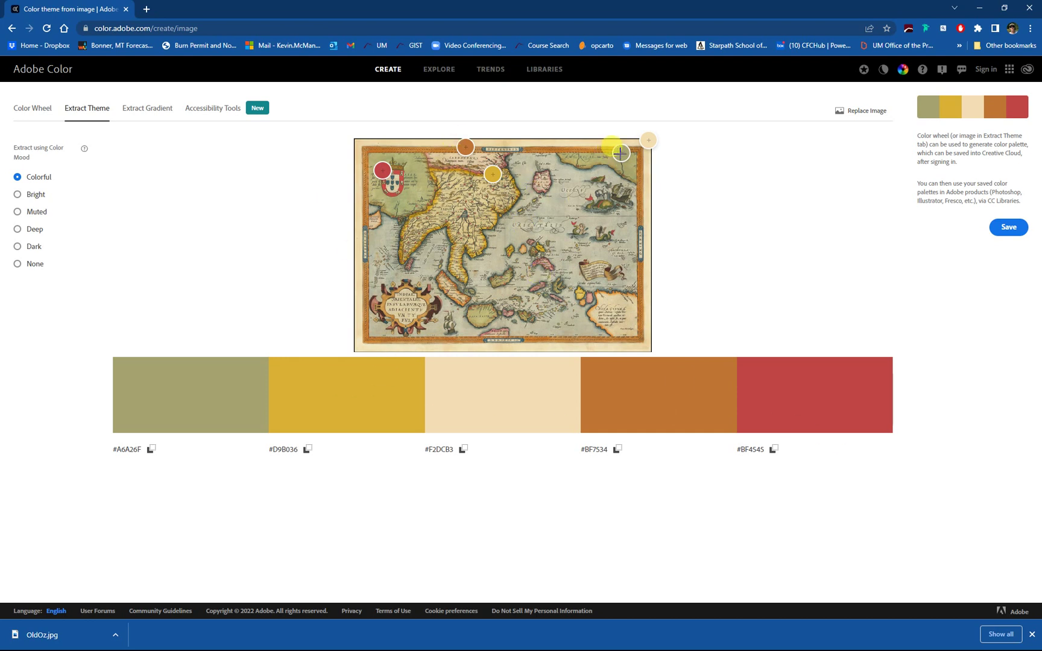
mouse_move(620, 153)
mouse_down()
mouse_move(600, 190)
mouse_move(626, 174)
mouse_move(609, 206)
mouse_up()
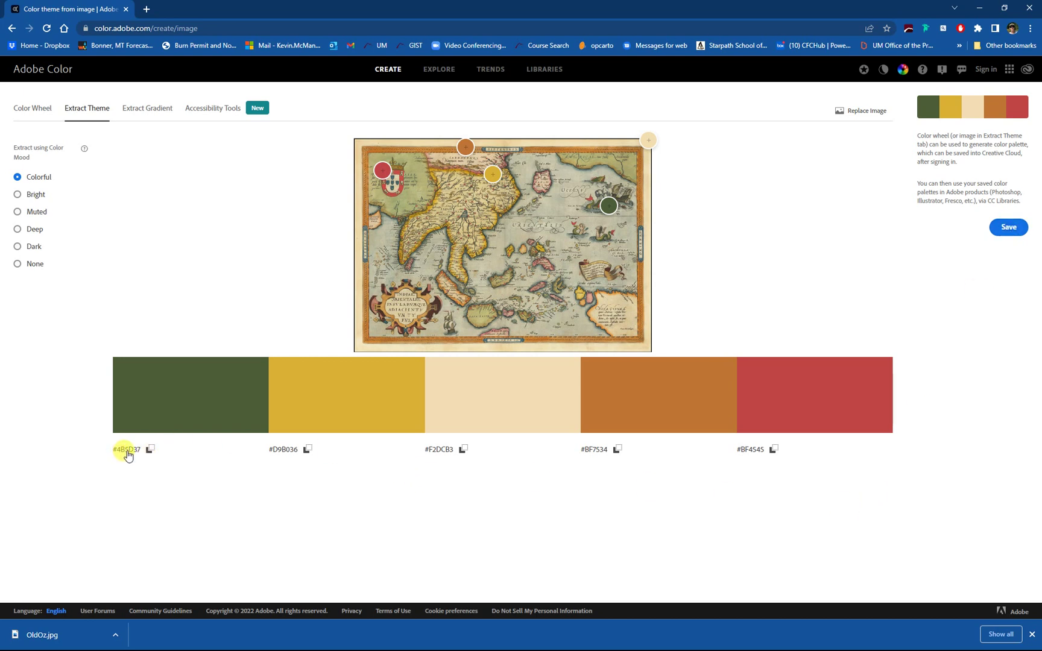
click(128, 453)
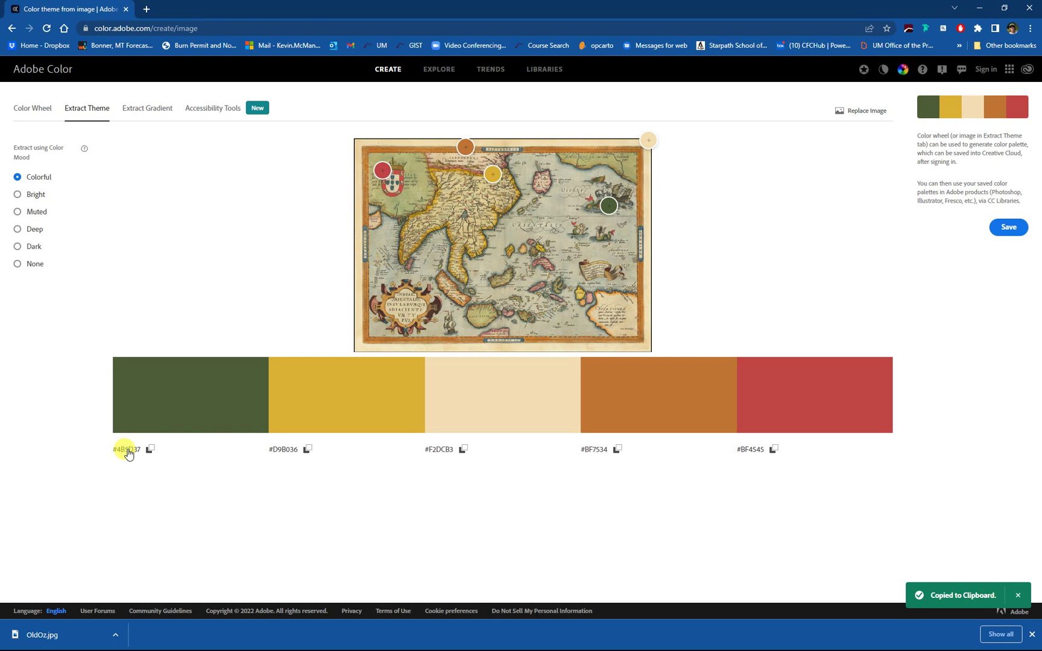
click(1032, 634)
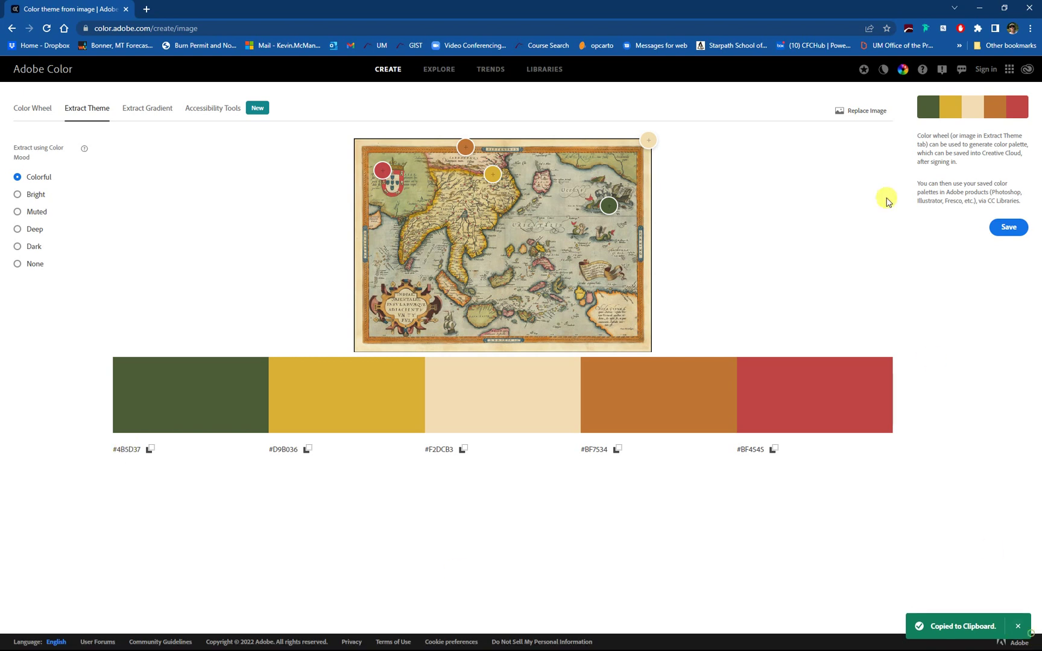
click(980, 7)
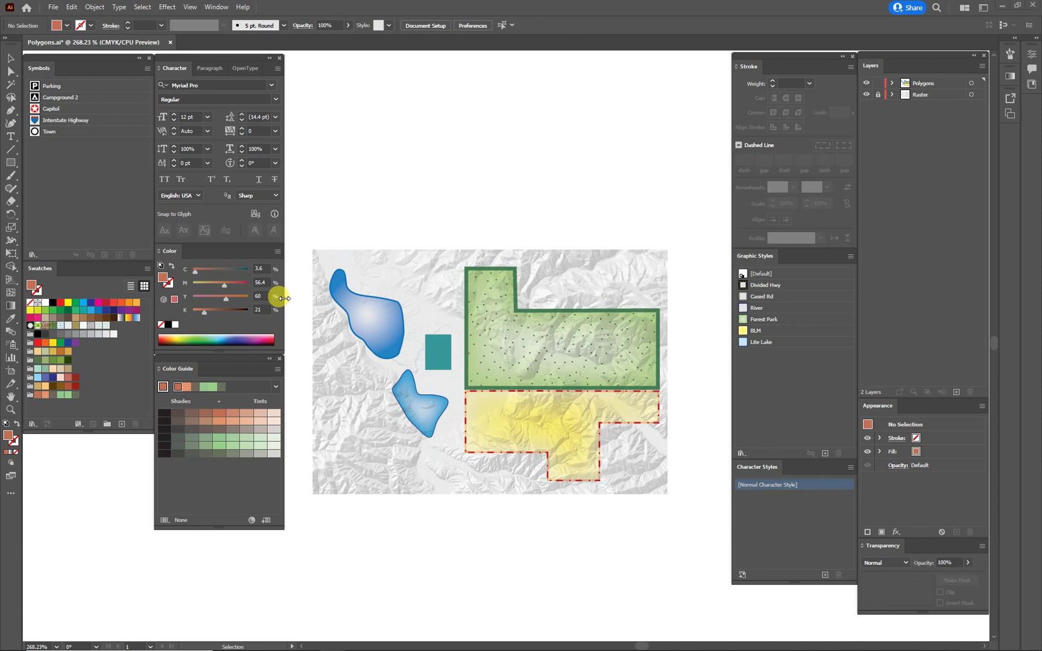
Switch the Color panel to RGB and set the fill to hex 4B5D37
click(277, 251)
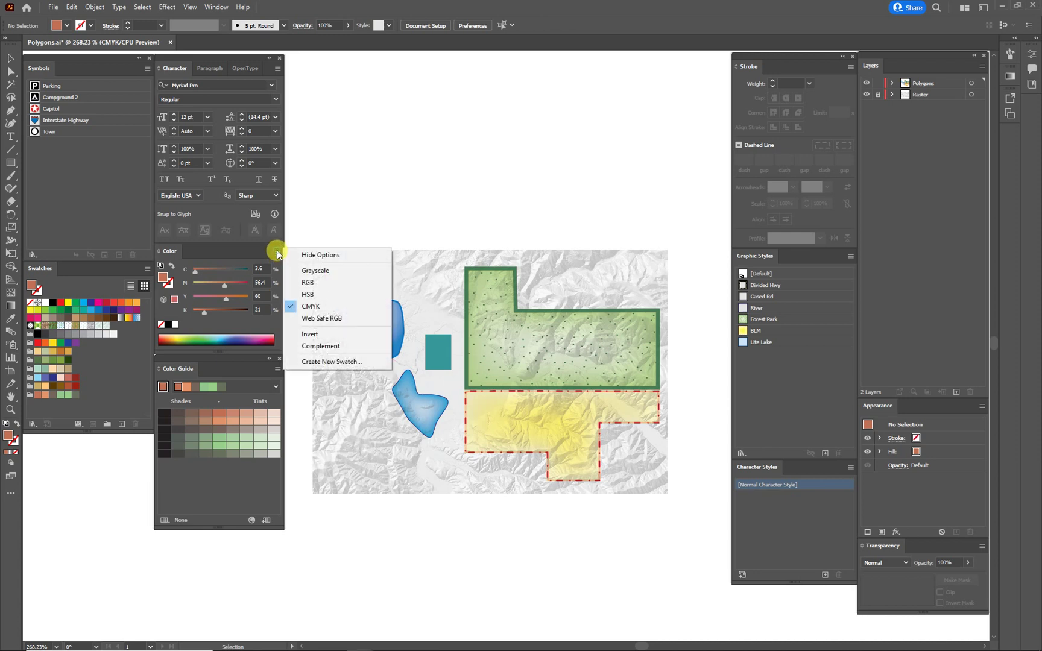
click(308, 283)
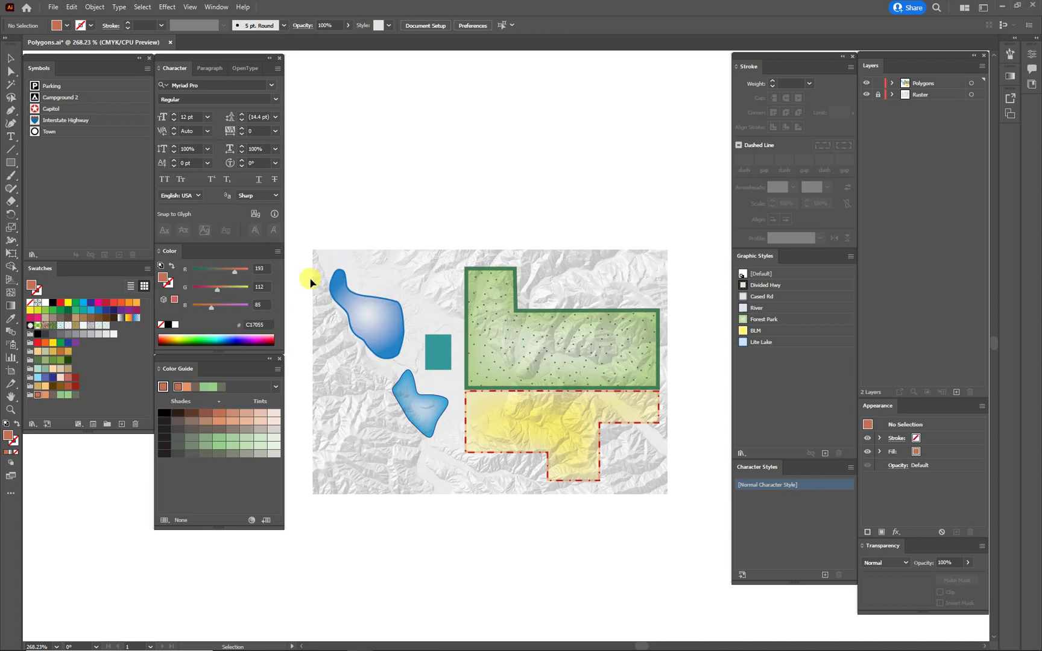
click(252, 325)
key(ctrl+v)
key(Return)
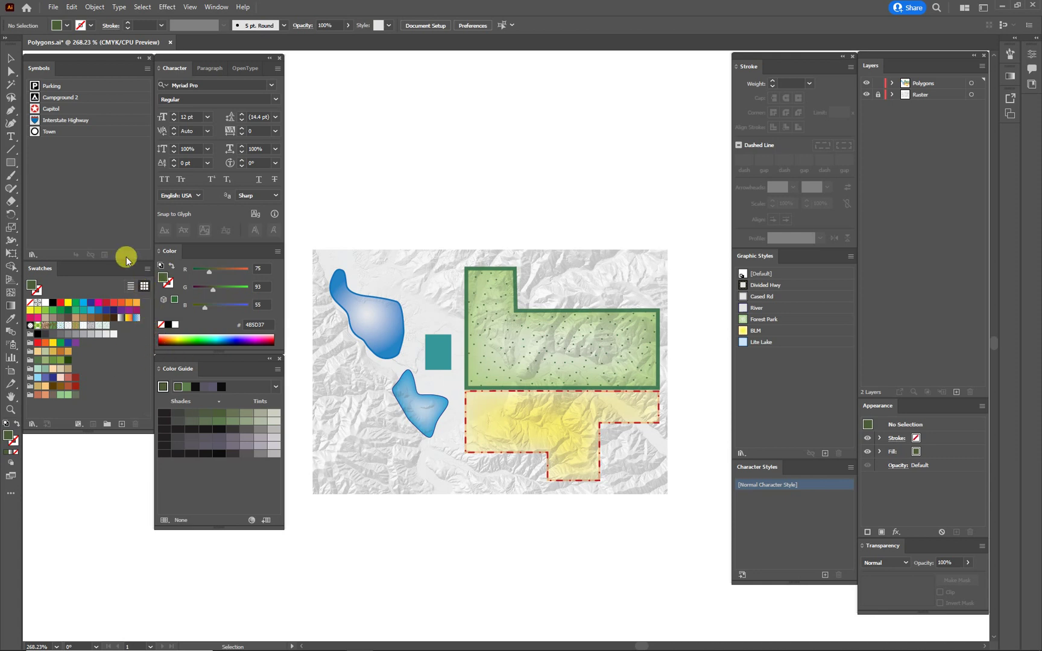
Save the green fill as a new swatch named OldOzGreen, then return to the browser
click(152, 268)
click(190, 272)
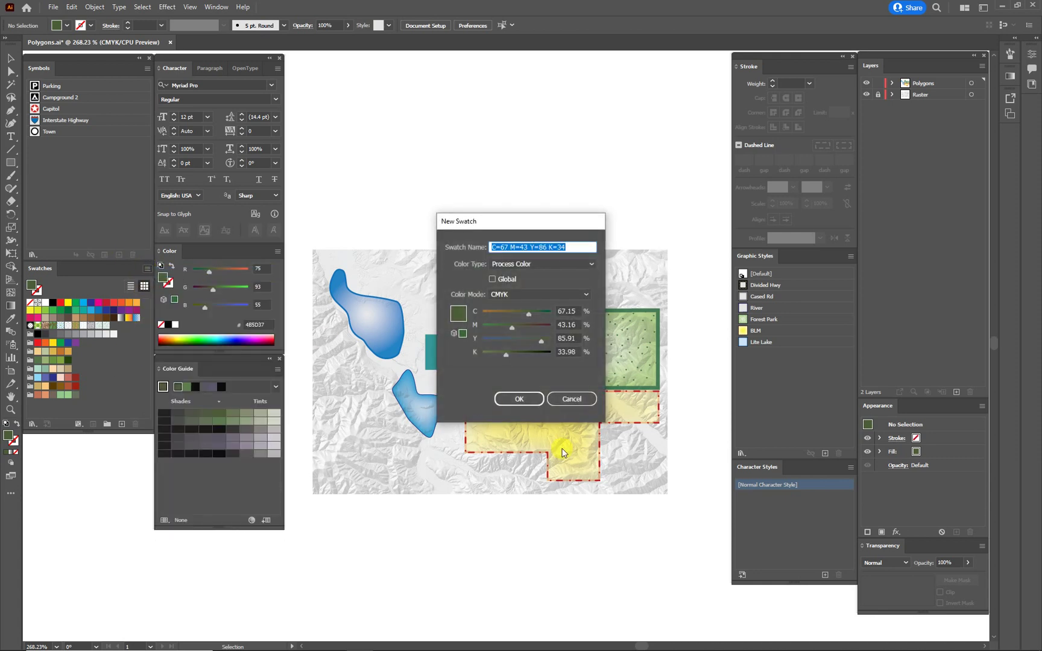
text(A)
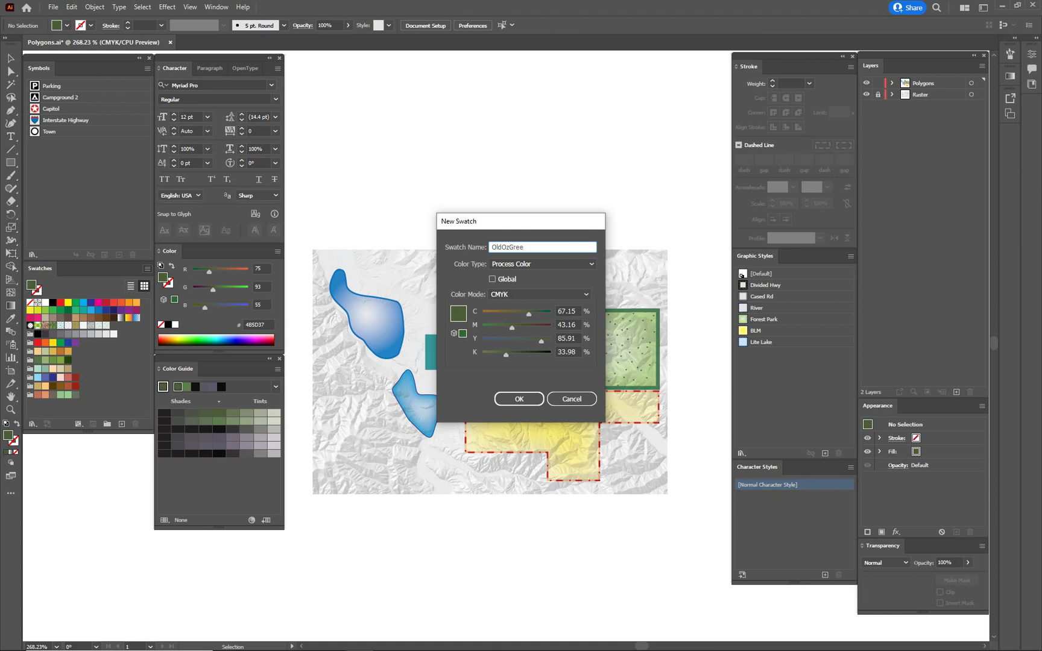
key(Return)
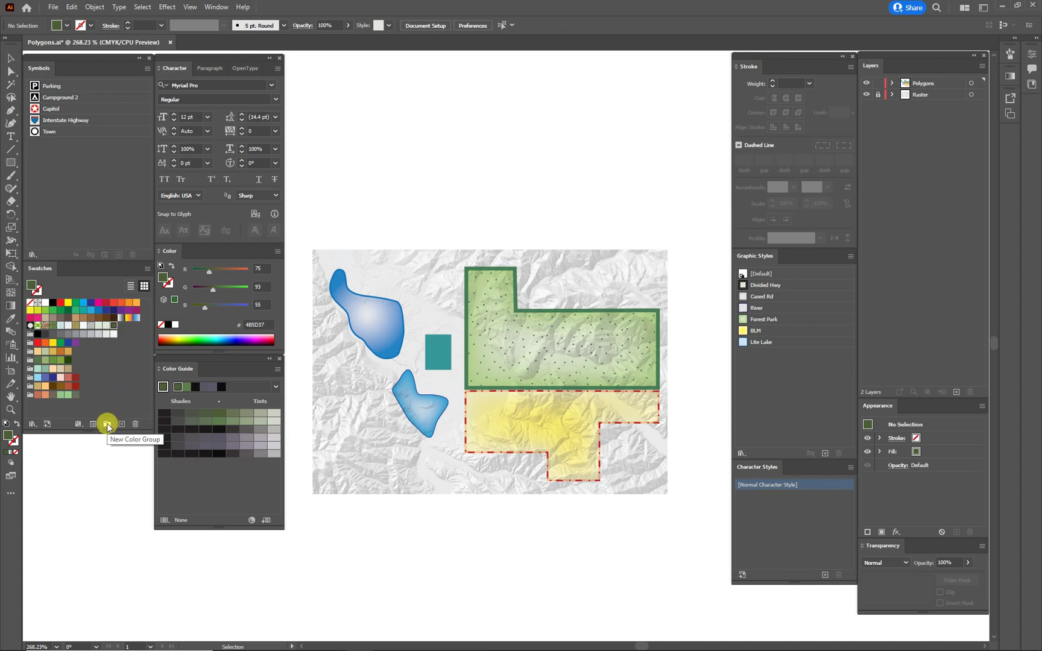
click(109, 384)
drag(1041, 105, 298, 11)
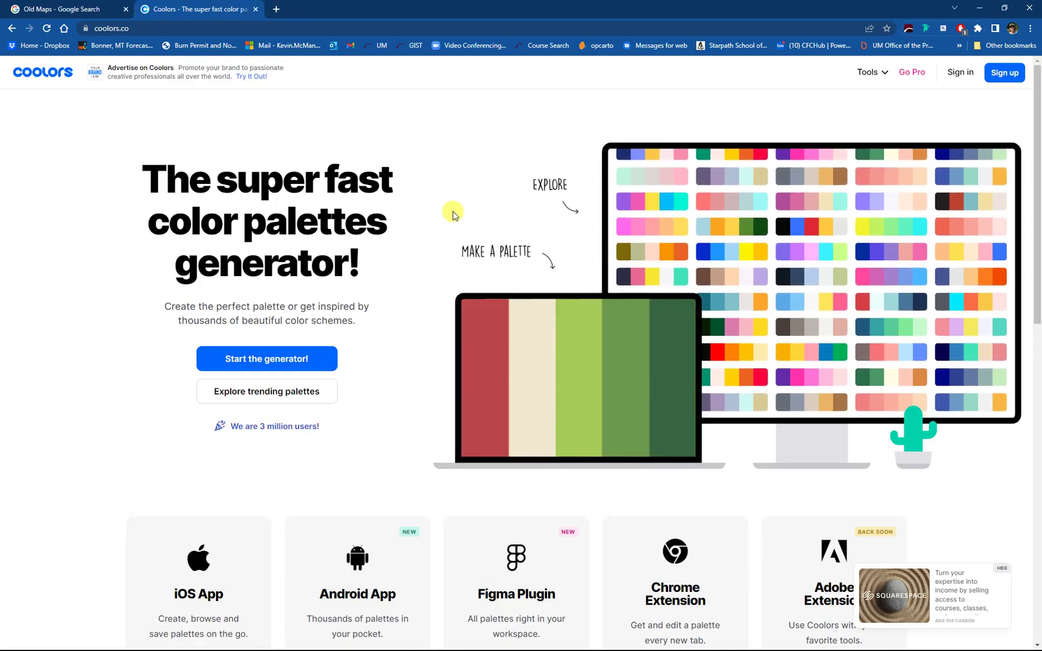
Load the antique map into Coolors' image picker using its copied image address
click(255, 353)
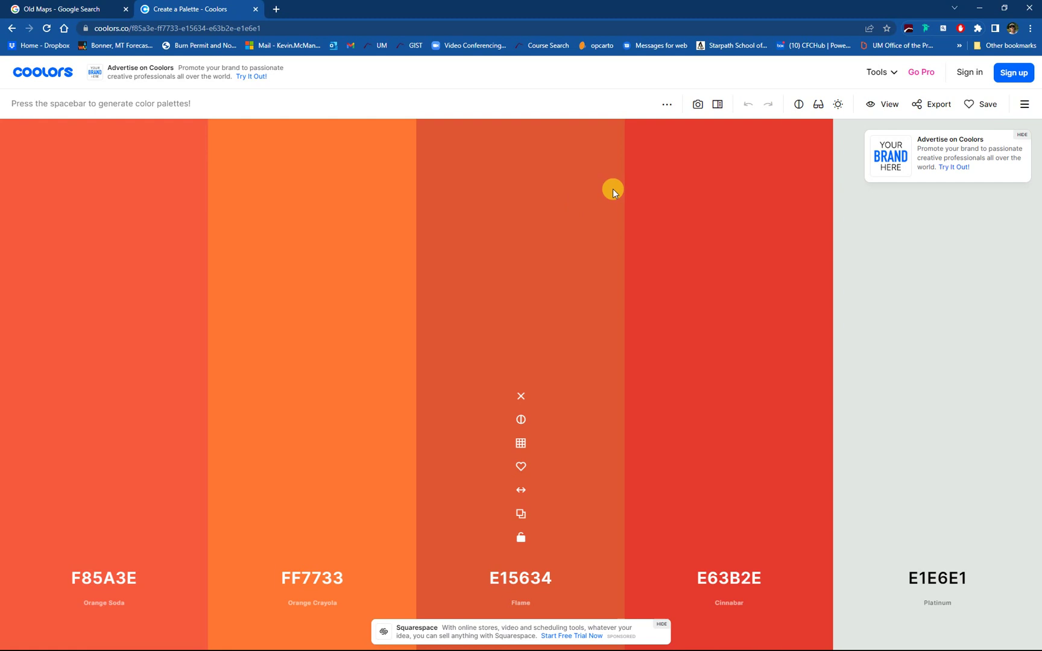
click(698, 105)
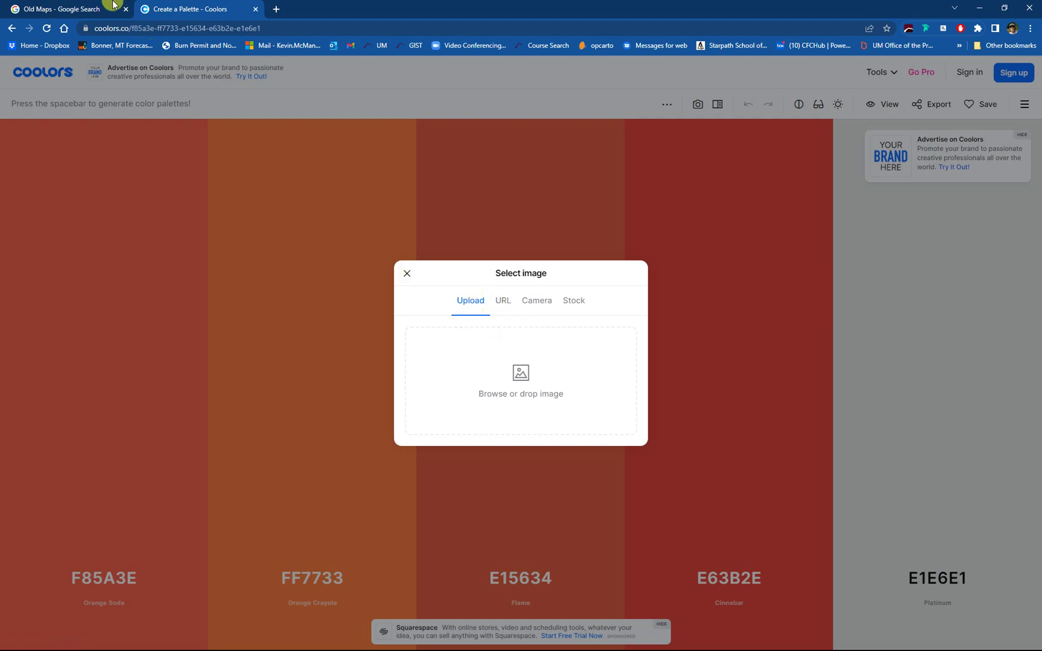
click(84, 10)
right_click(766, 237)
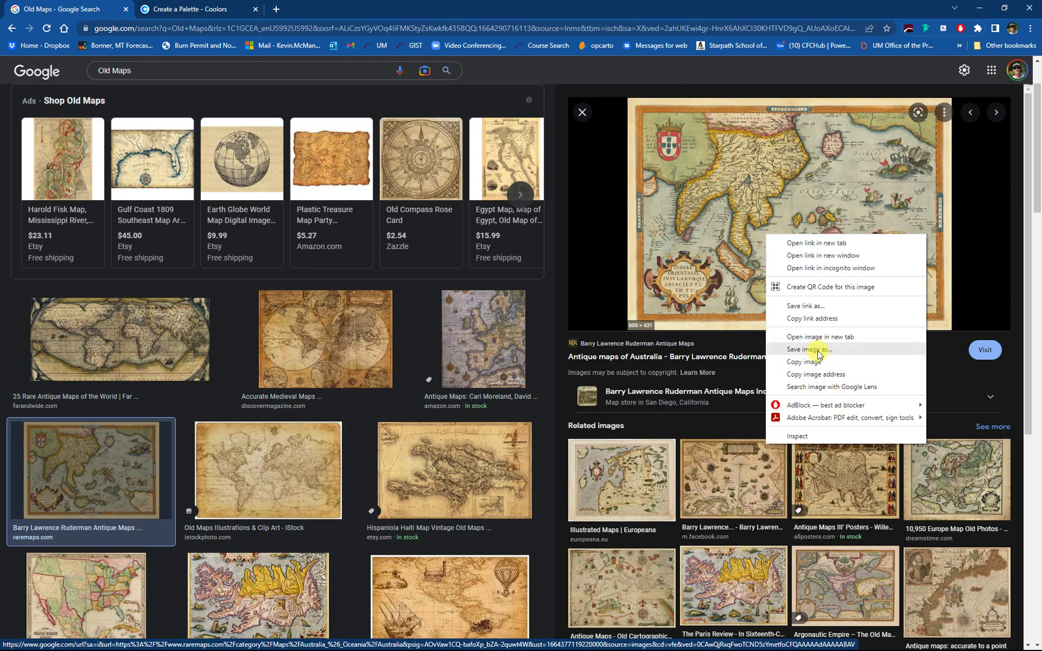
click(821, 375)
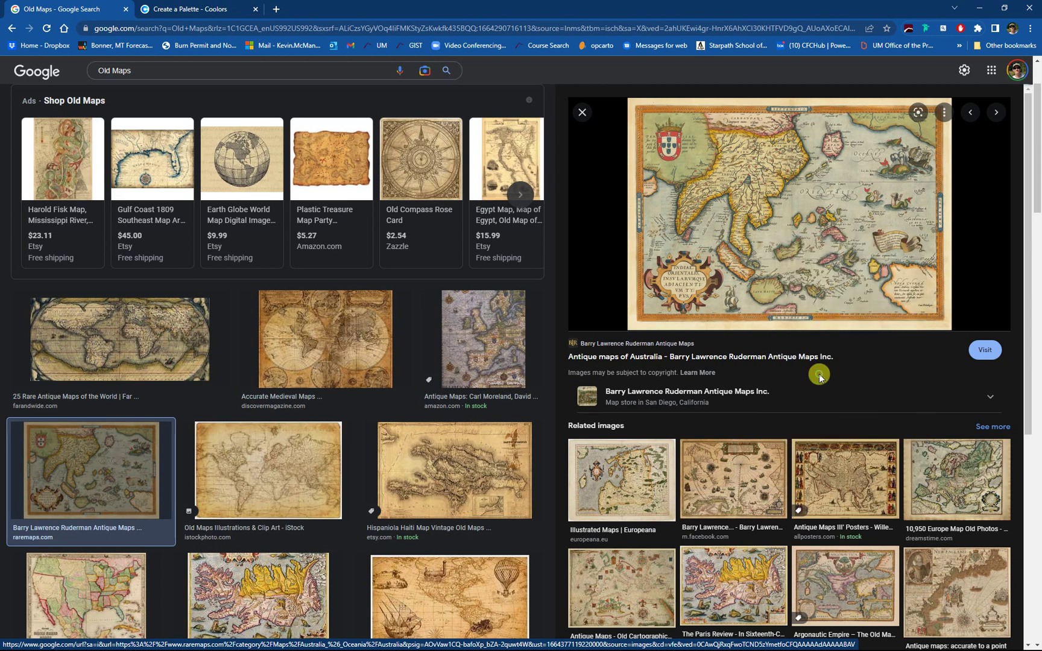
click(200, 9)
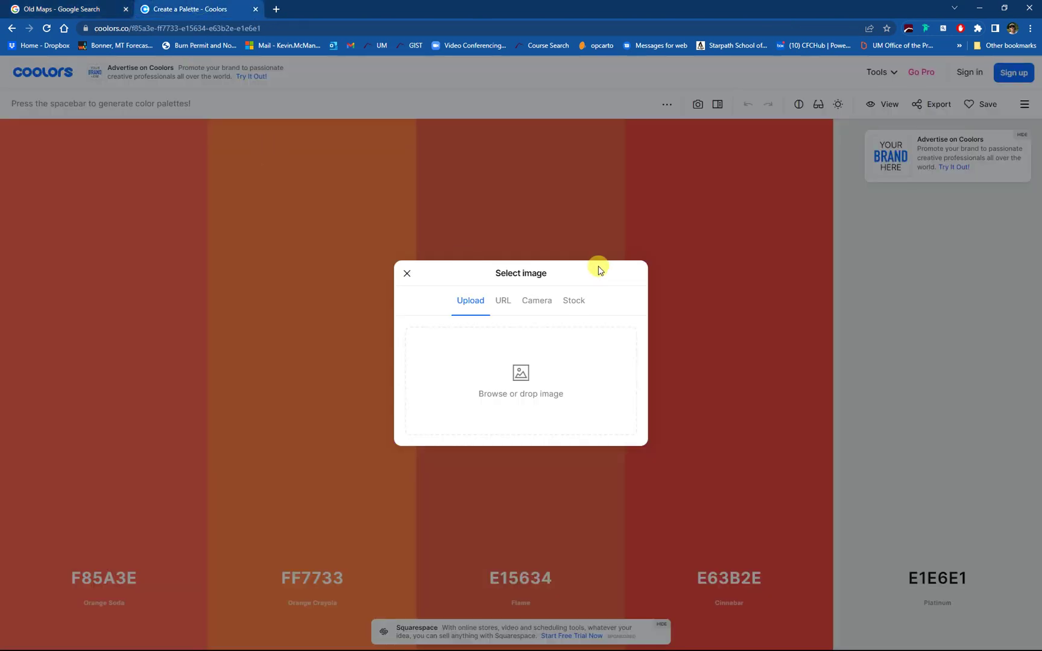
click(504, 307)
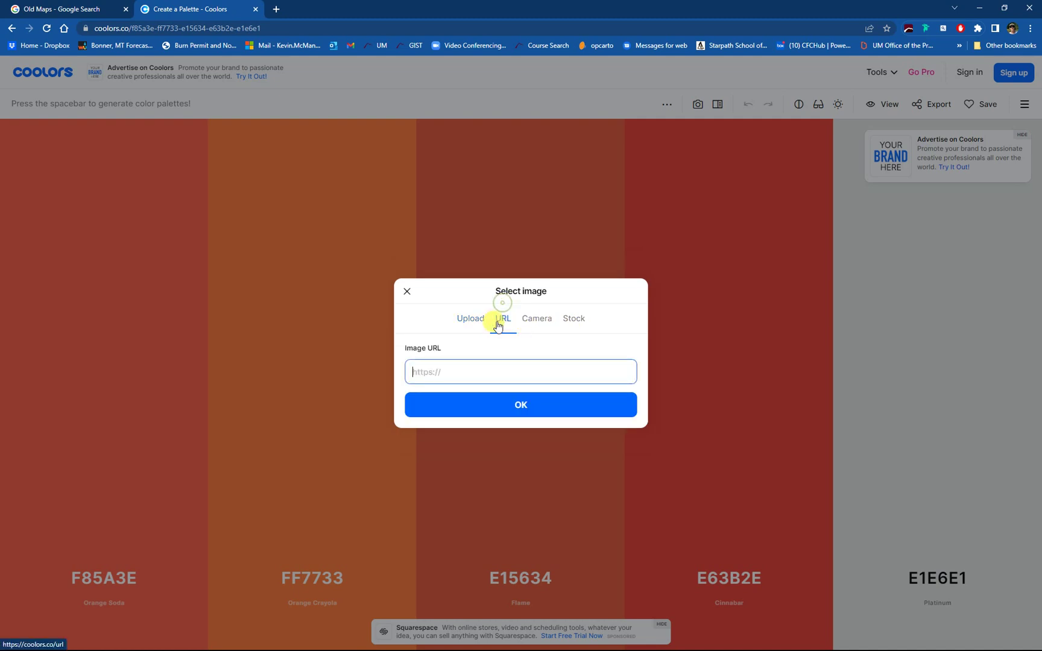
key(ctrl+v)
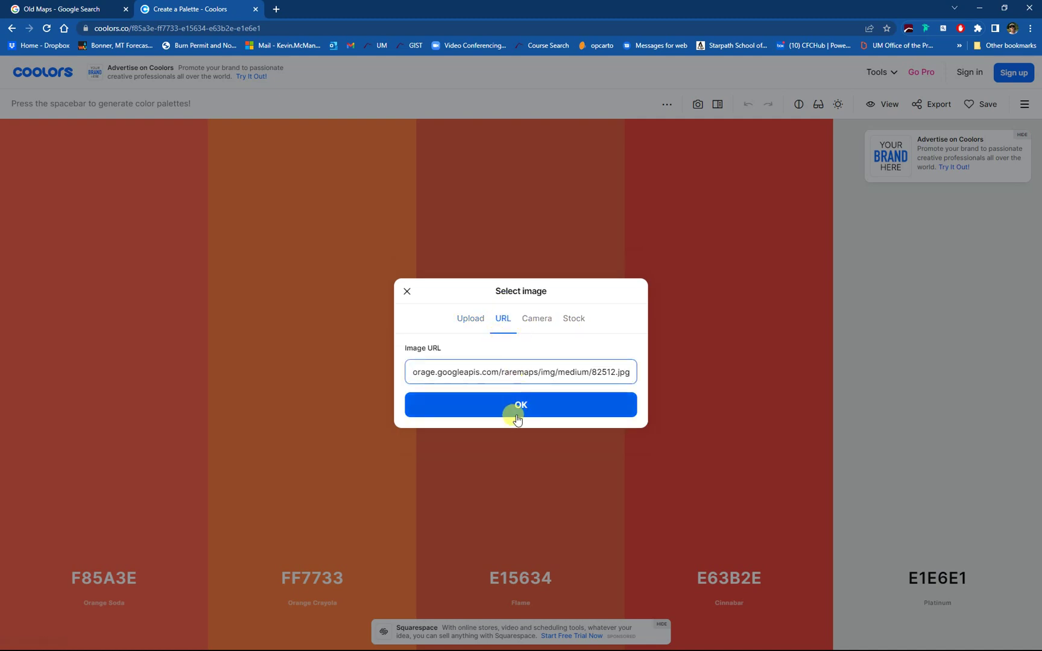
click(518, 409)
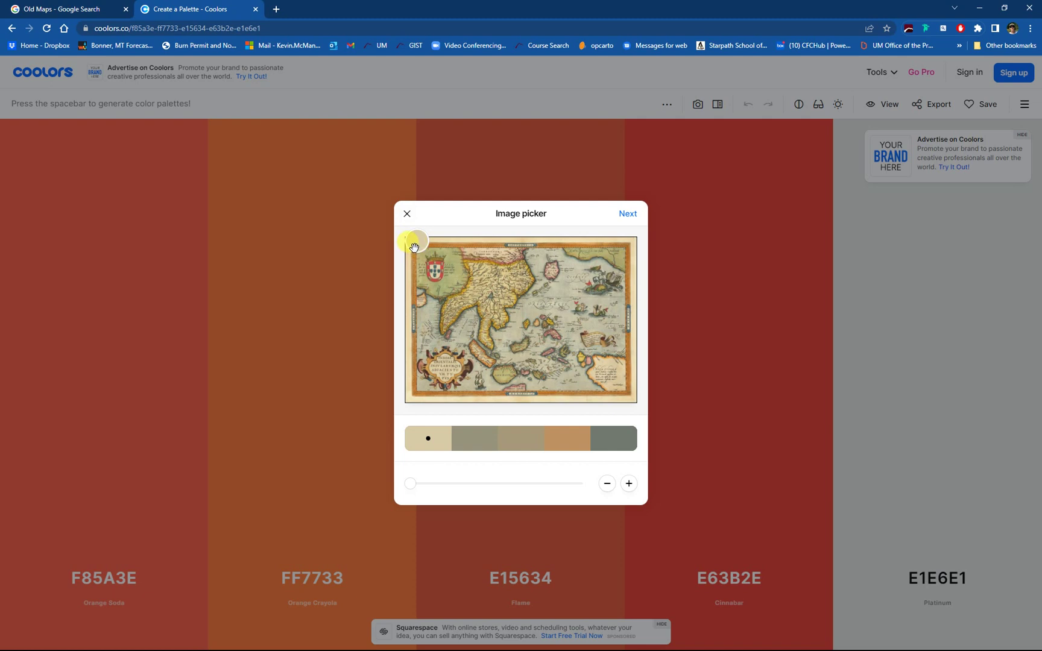
Expand the map's extracted palette to ten colours and adjust the sampling slider
click(472, 438)
click(526, 443)
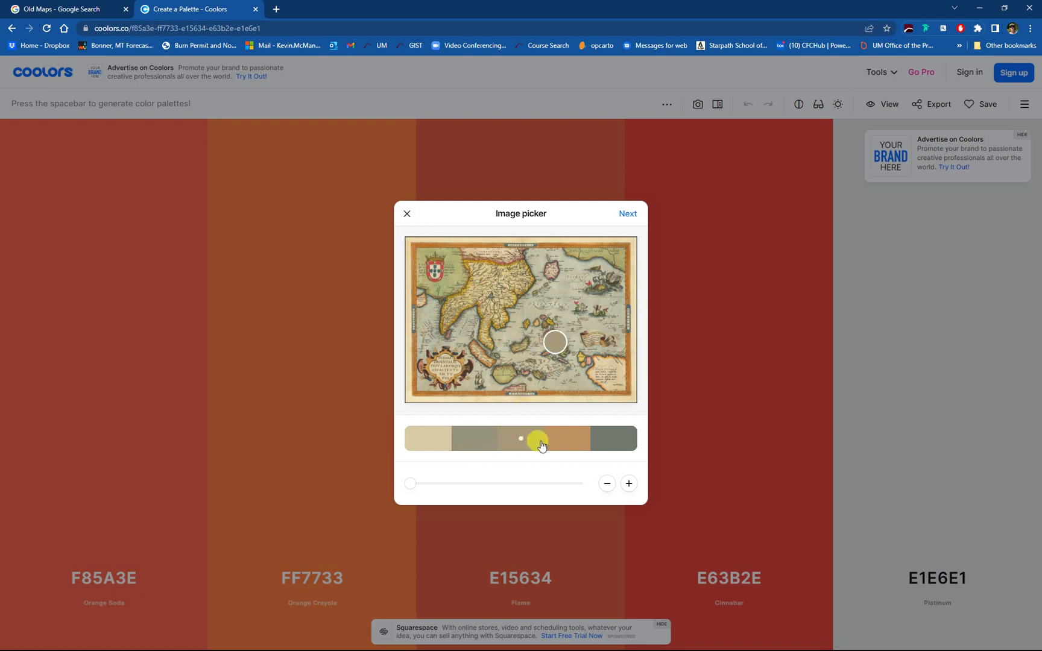
click(566, 443)
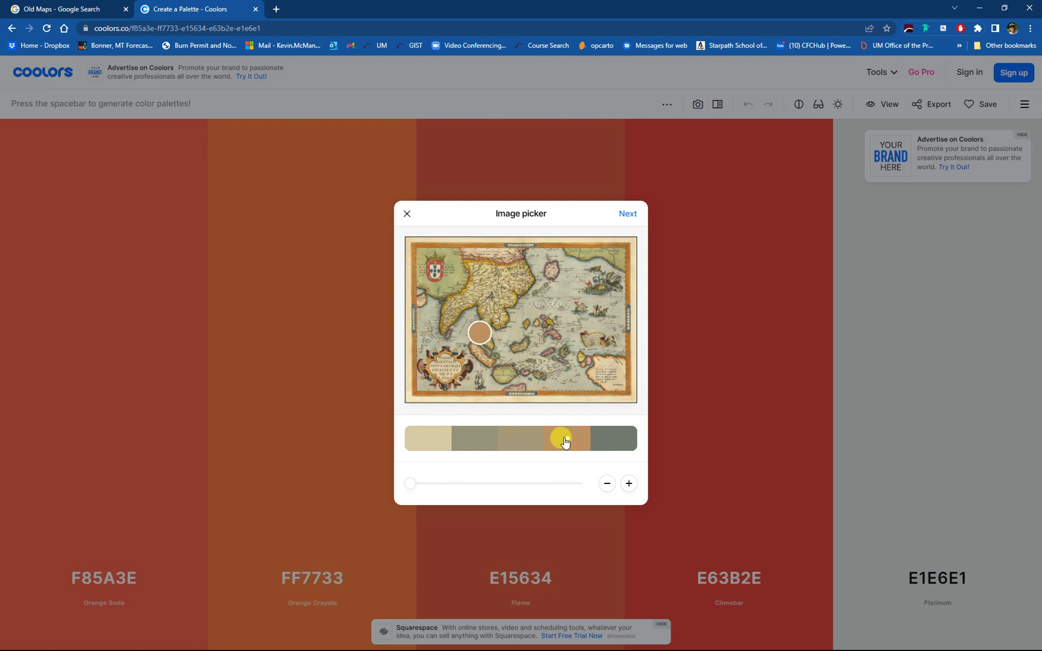
click(629, 484)
click(629, 483)
click(629, 484)
click(629, 483)
click(629, 483)
click(629, 483)
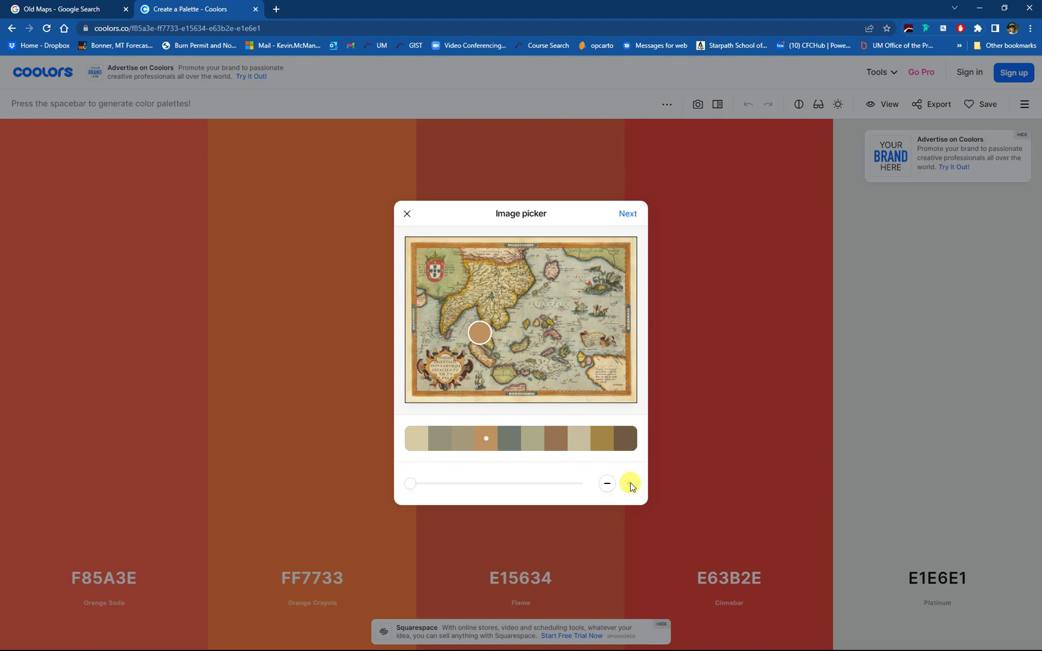
drag(410, 483, 497, 490)
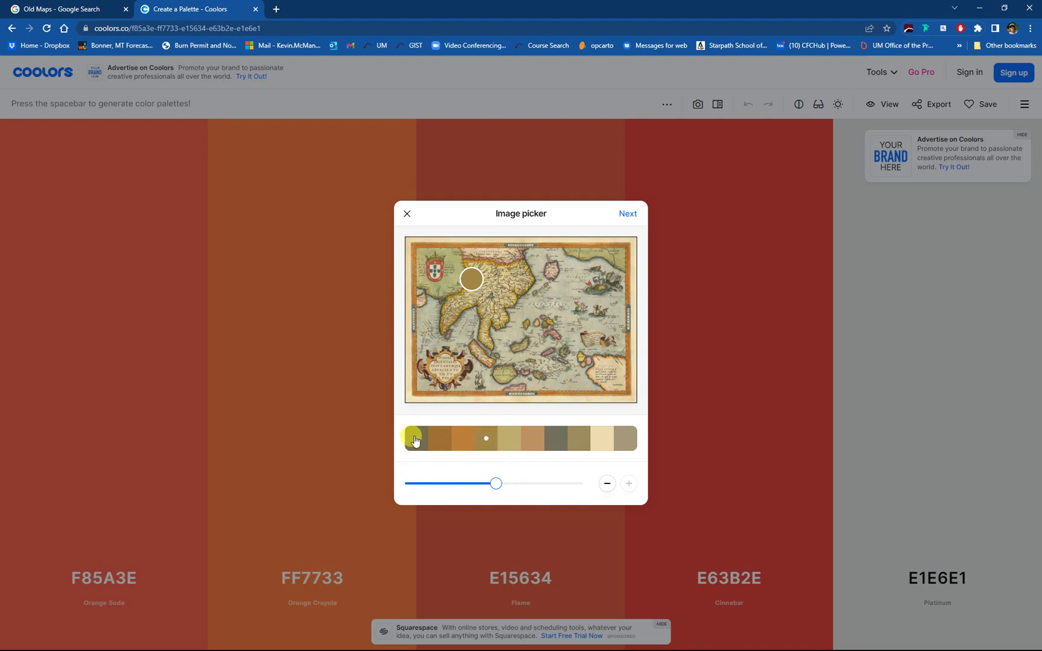
Repick the first colour on a pale pink map spot and open the palette in the generator
click(415, 440)
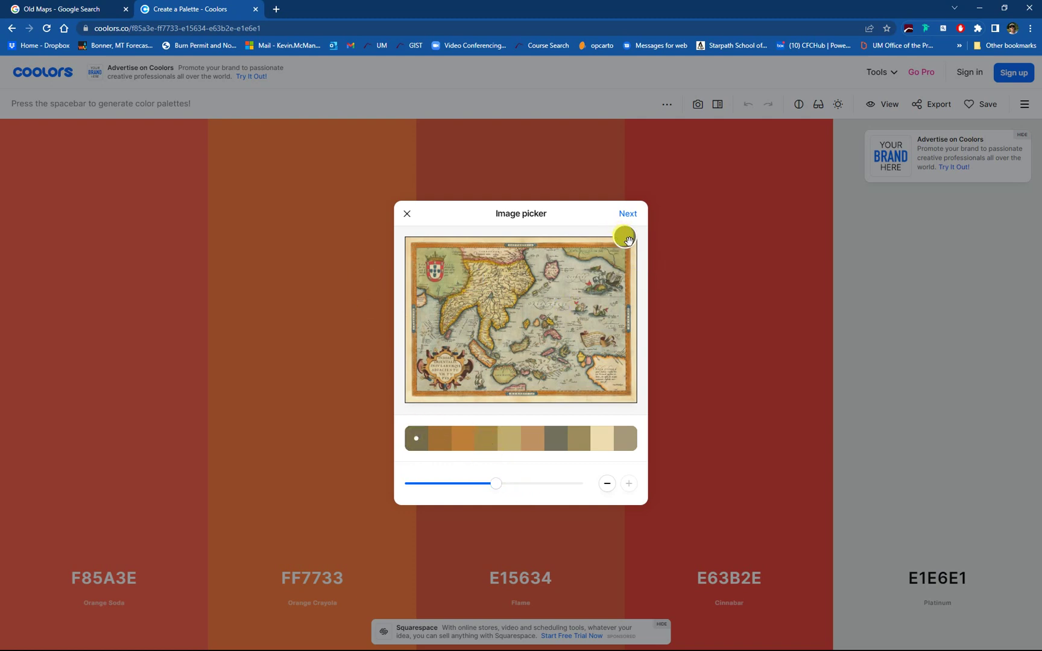
drag(627, 240, 588, 360)
click(551, 459)
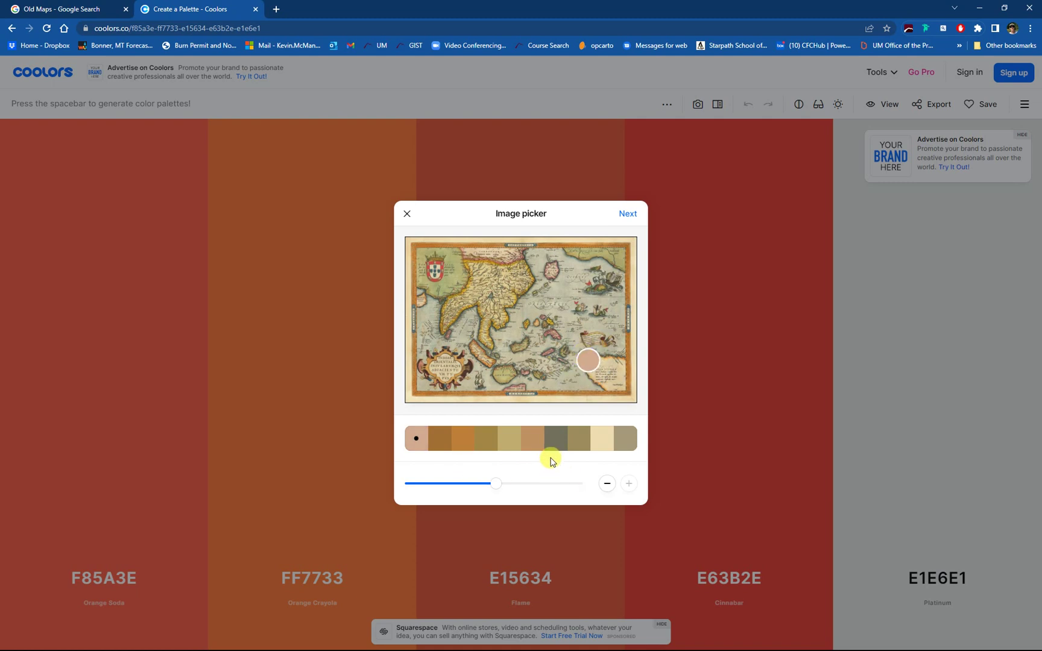
click(628, 217)
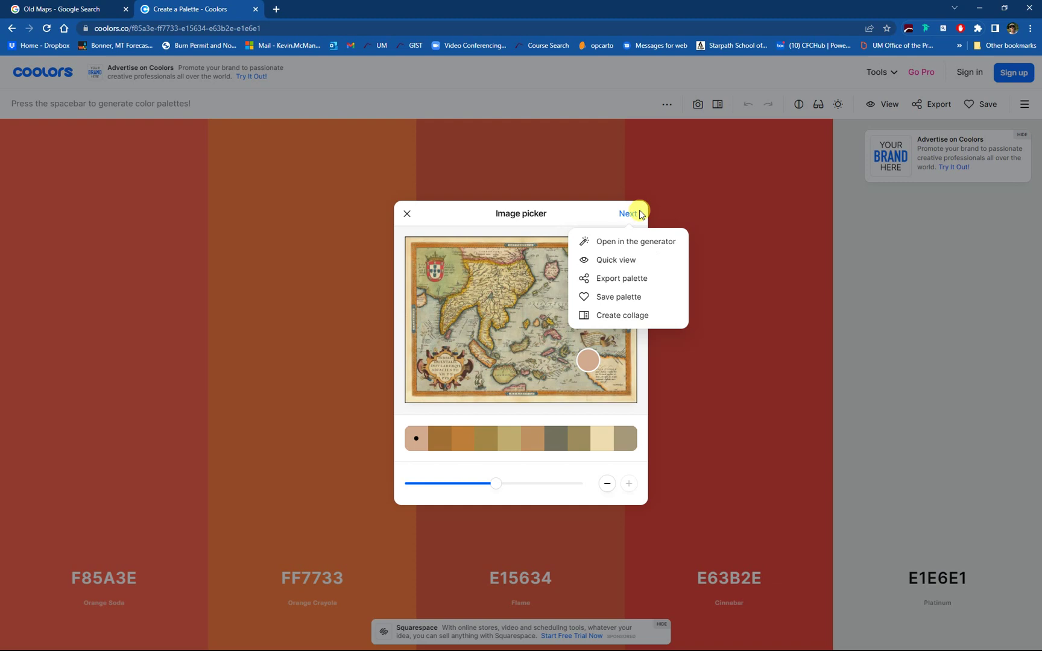
click(632, 243)
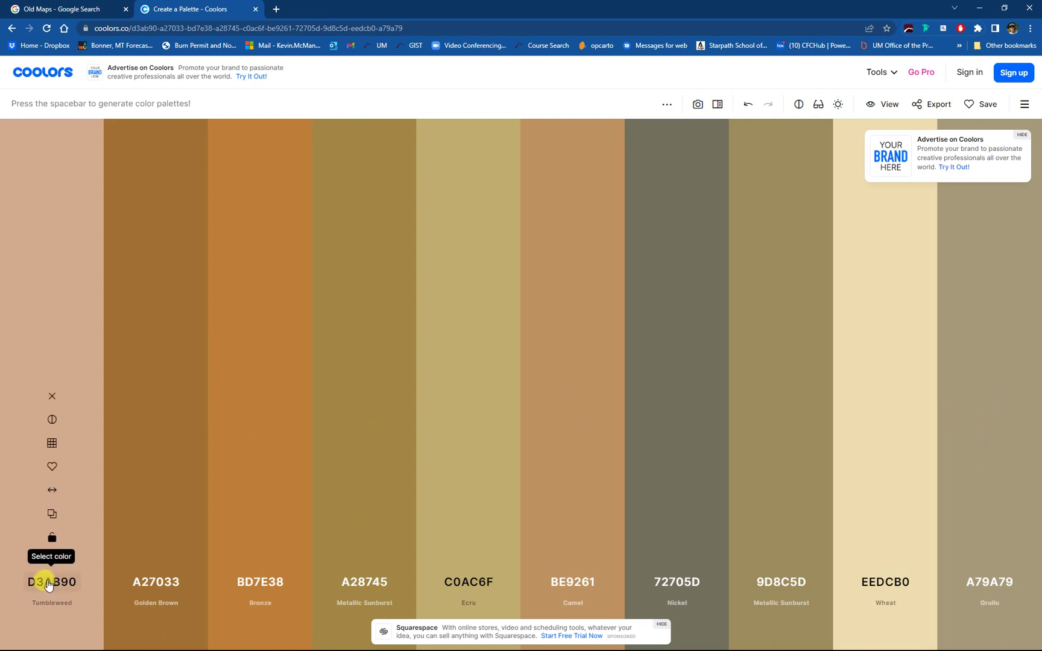
click(839, 106)
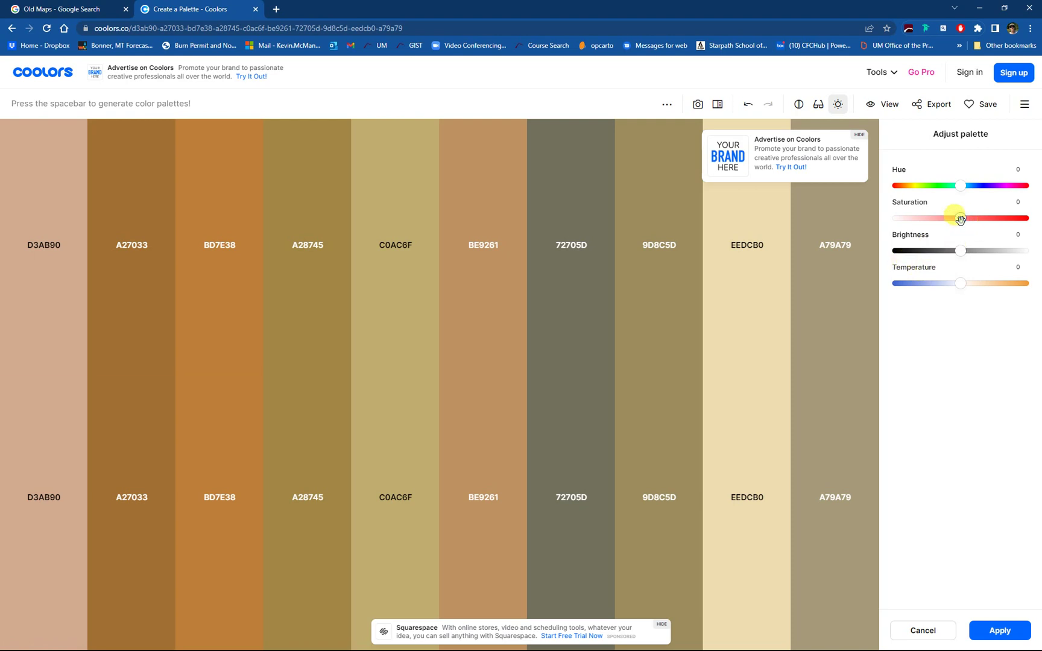
Raise the palette saturation to +28 and temperature to +9, then apply the adjustment
drag(960, 219, 976, 220)
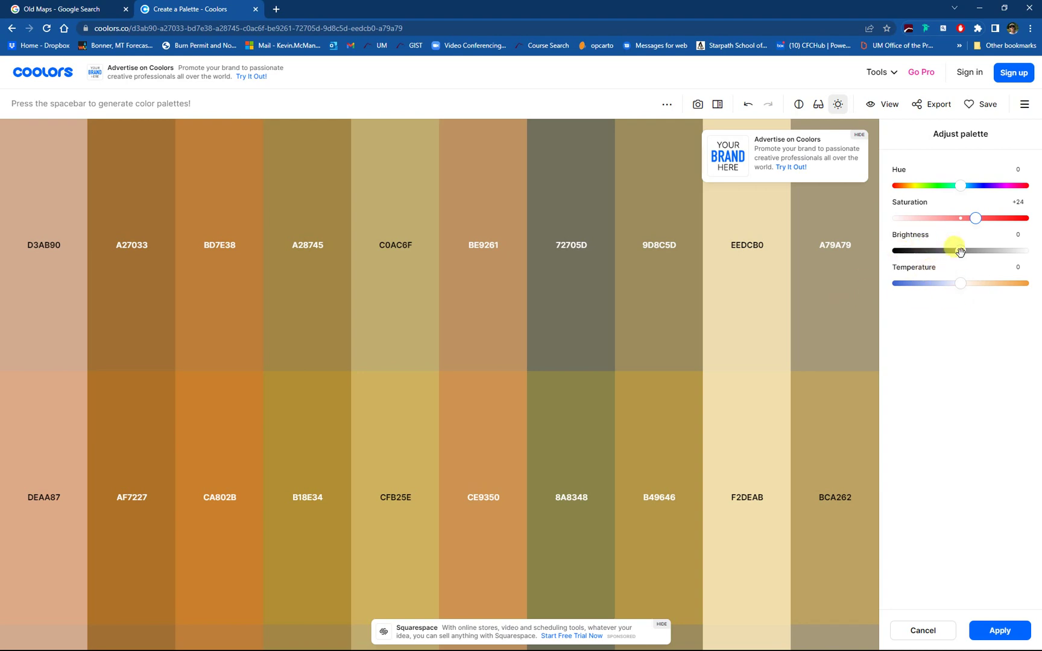
drag(960, 251, 967, 283)
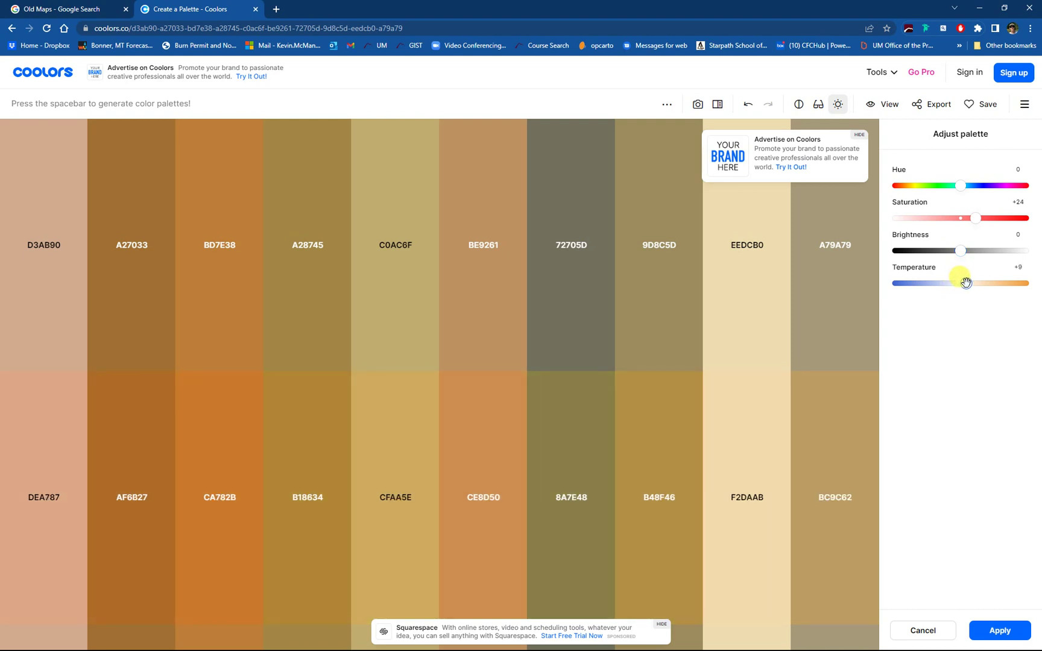
drag(975, 218, 978, 219)
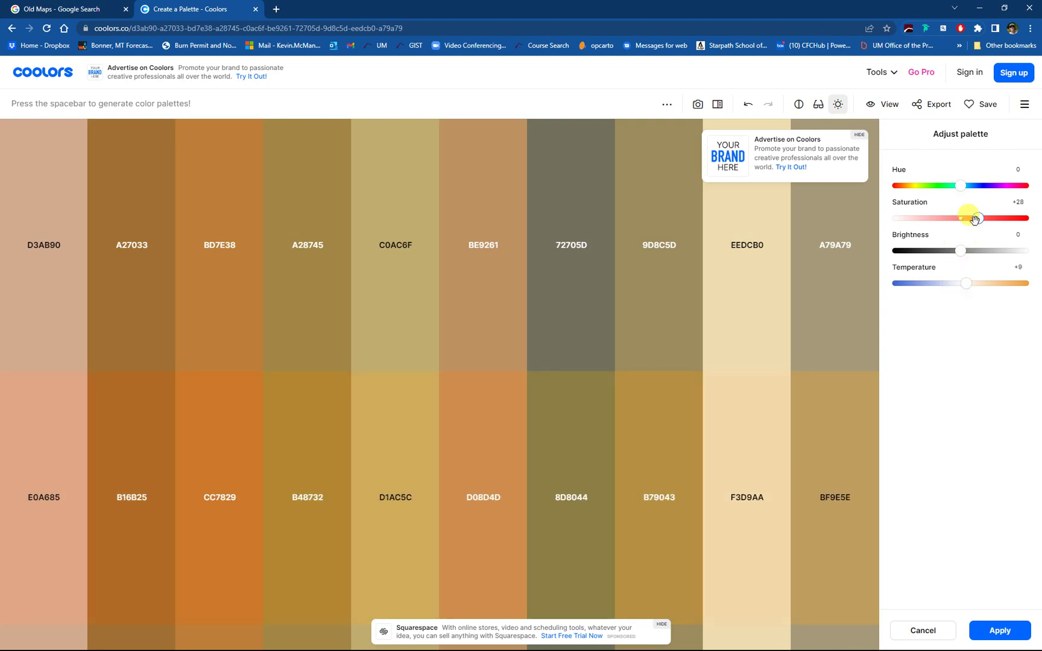
click(1000, 630)
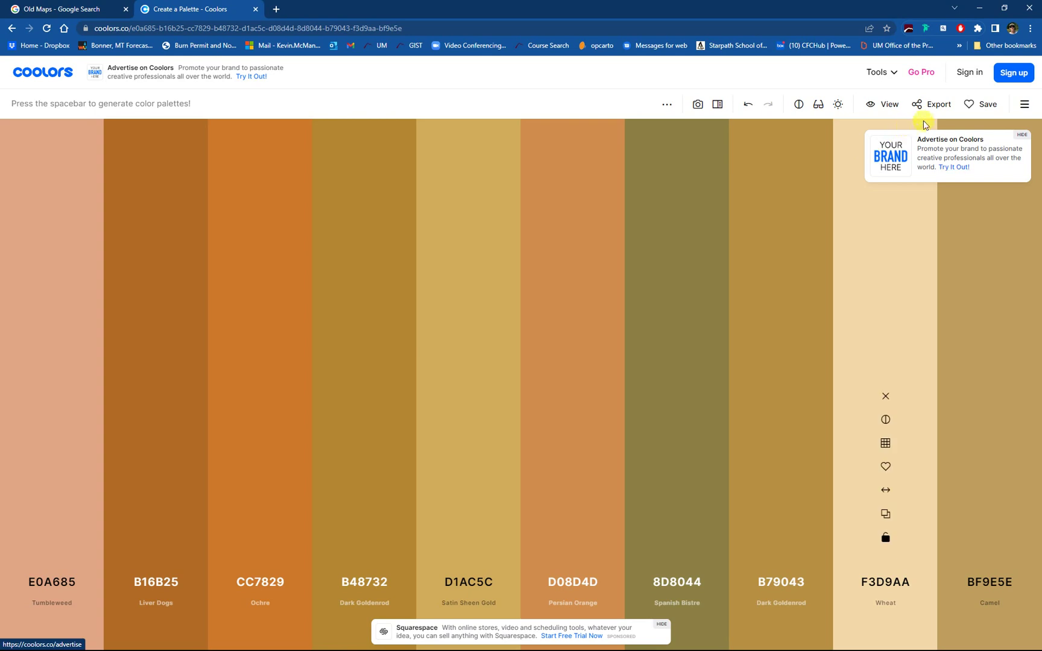
Export the adjusted palette as an SVG and save it as palette.svg on the Desktop
click(935, 109)
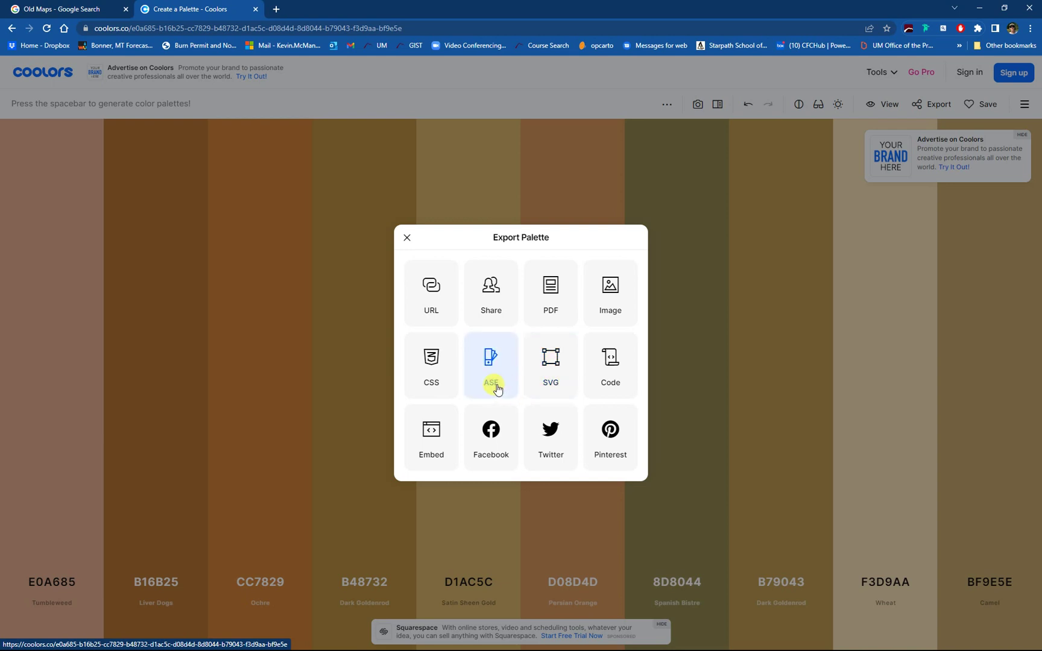
click(554, 379)
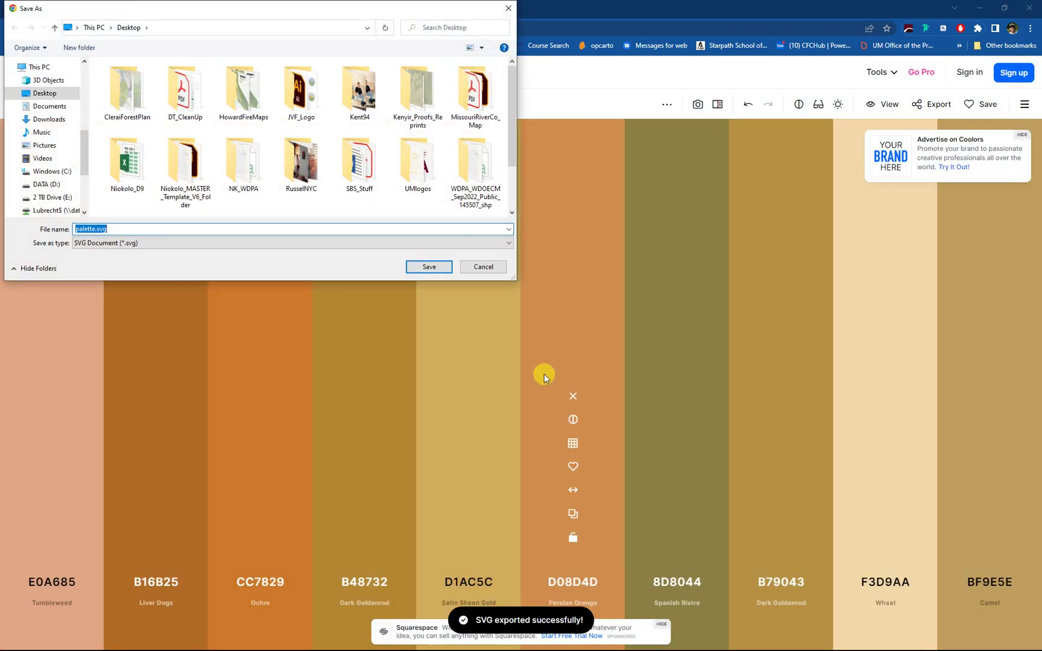
click(429, 267)
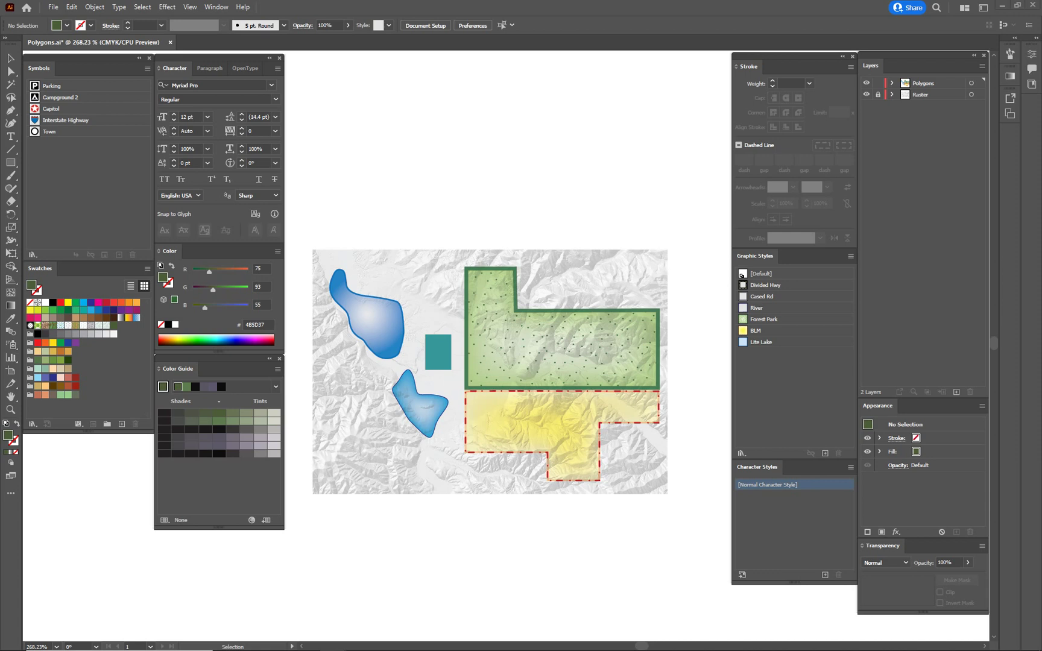
Open palette.svg as a new Illustrator document
click(53, 8)
click(72, 44)
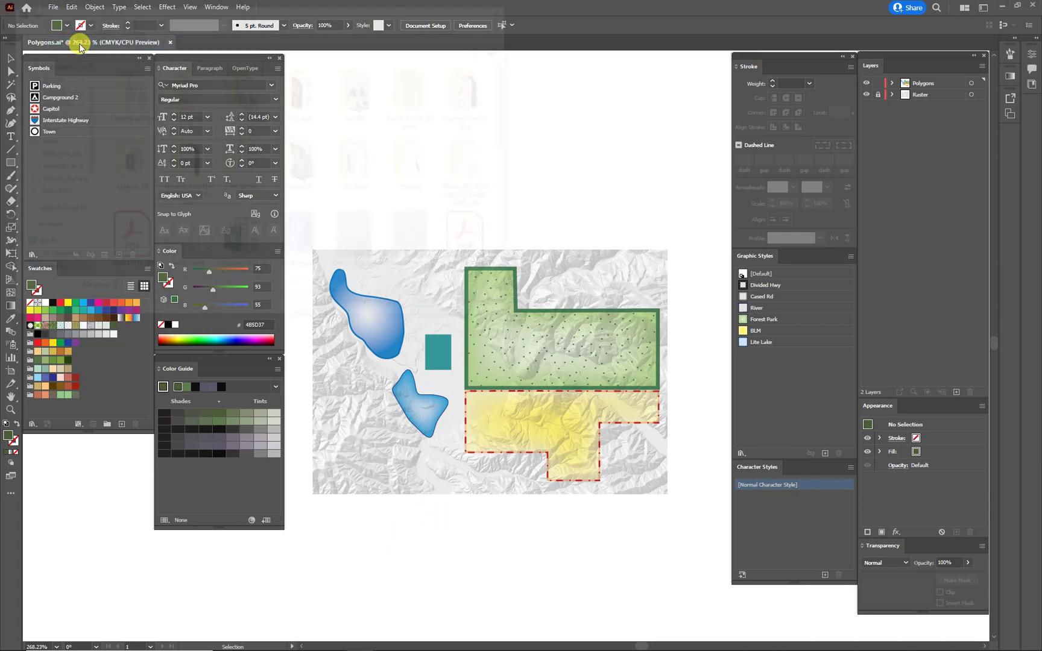
scroll(417, 194, down, 5)
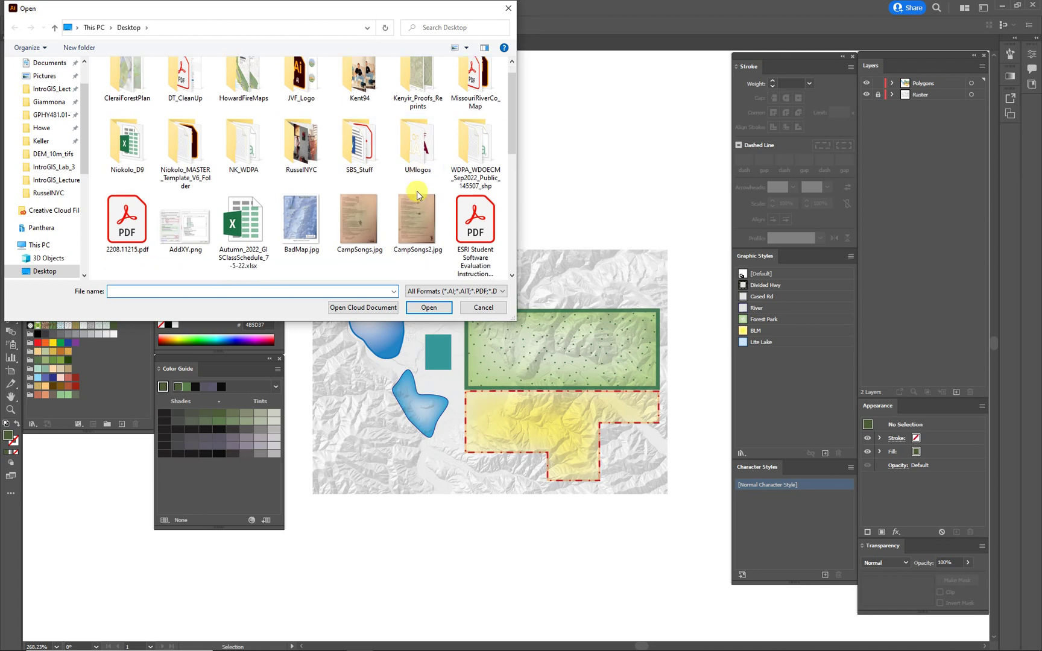
click(134, 243)
double_click(133, 243)
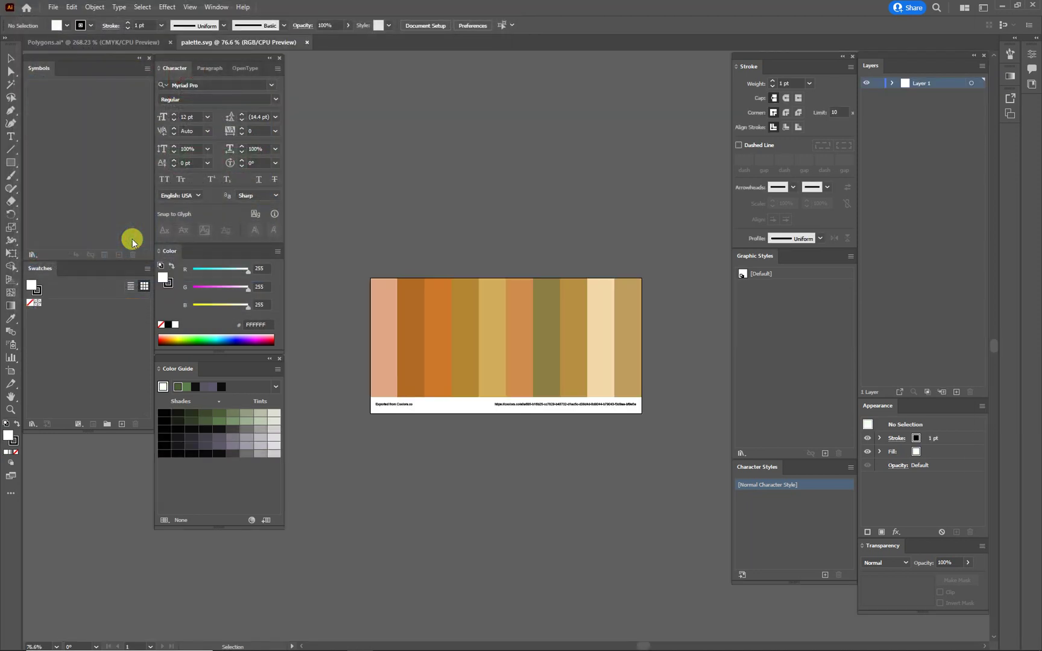
Lock the URL and Export text lines, select the colour stripes, and return to Polygons.ai
click(892, 86)
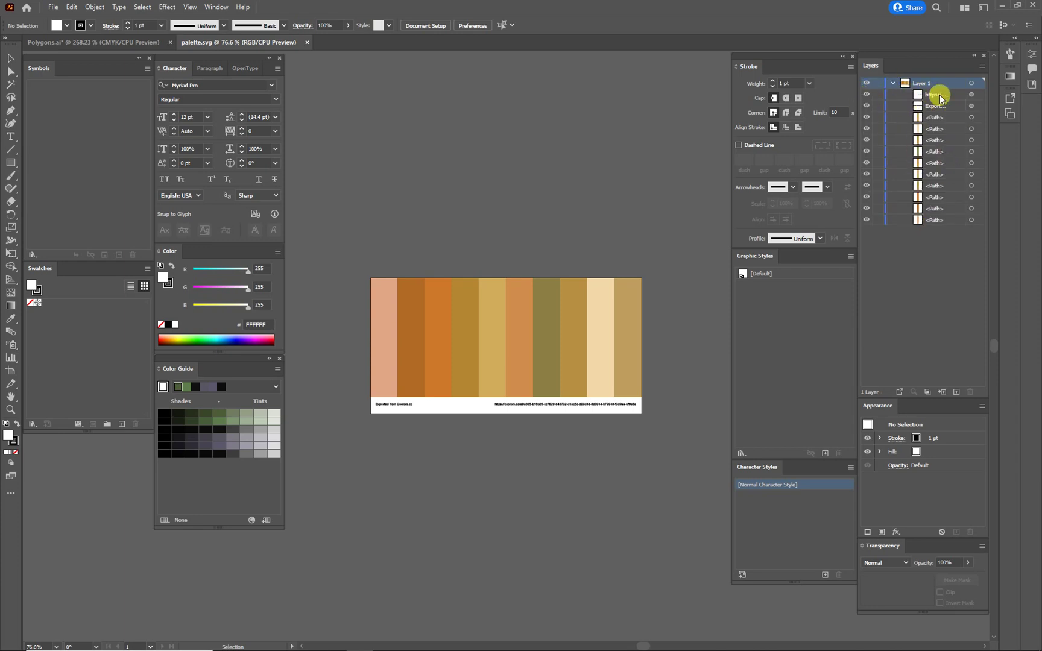
click(972, 94)
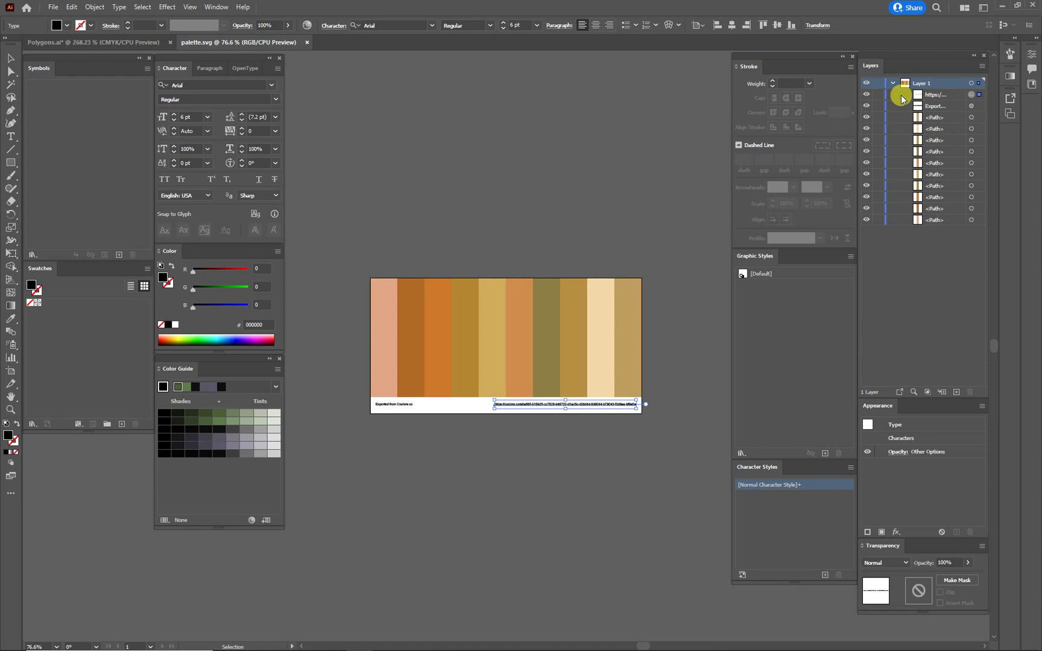
click(878, 95)
click(877, 106)
drag(354, 248, 658, 424)
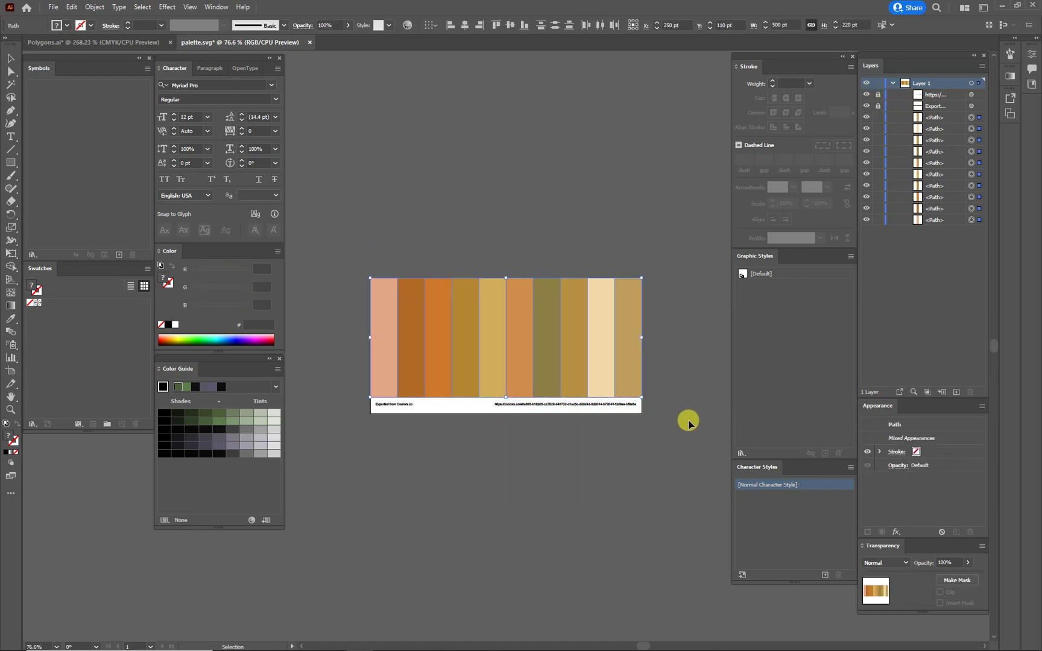
key(v)
click(109, 44)
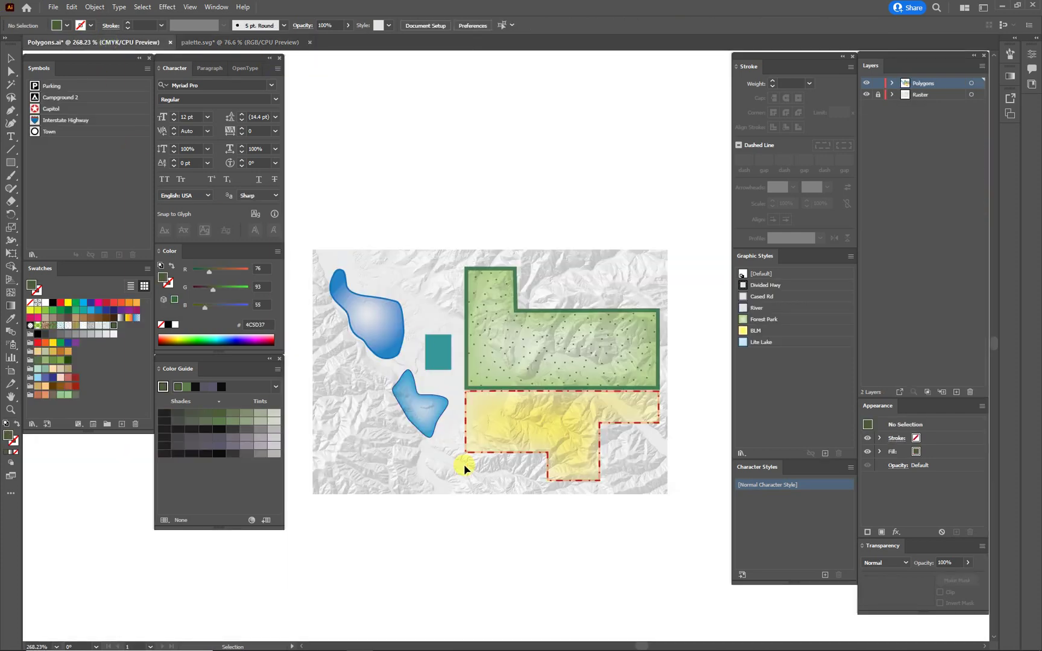
Paste the palette stripes into Polygons.ai, shrink them, and place them just below the map
click(53, 7)
click(425, 158)
key(ctrl+v)
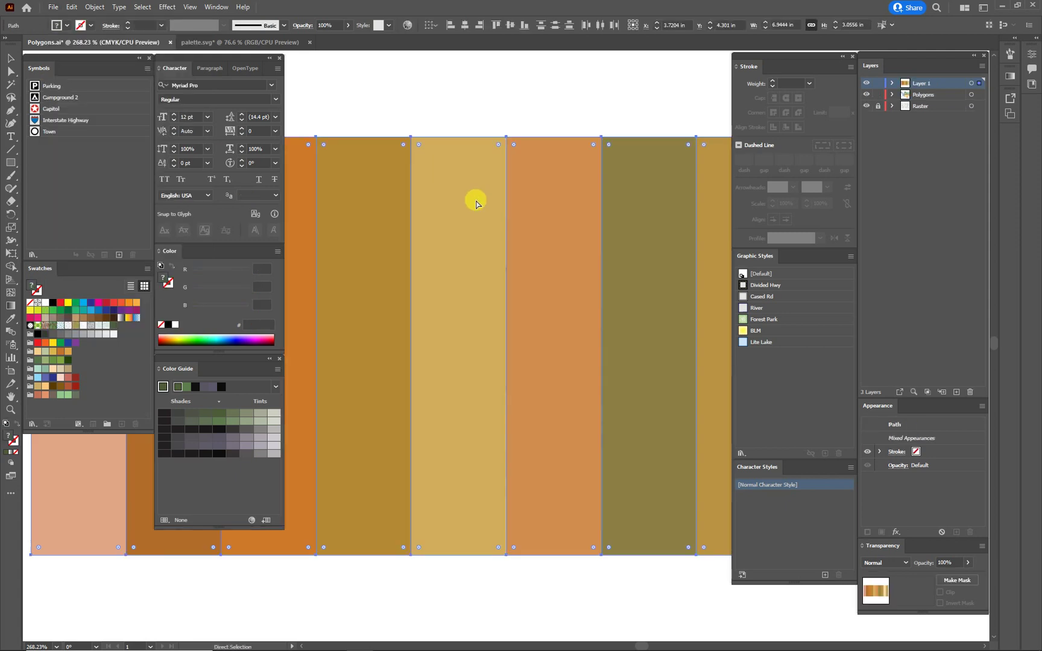
key(ctrl+1)
key(v)
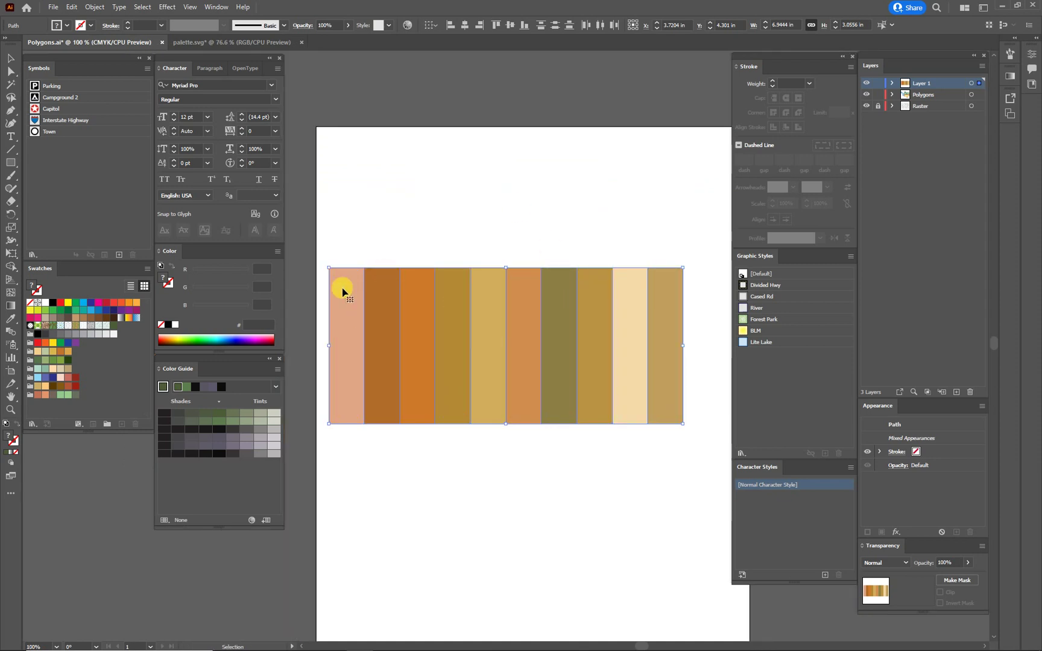
drag(326, 266, 445, 366)
drag(635, 413, 525, 439)
key(ctrl+plus)
key(ctrl+plus)
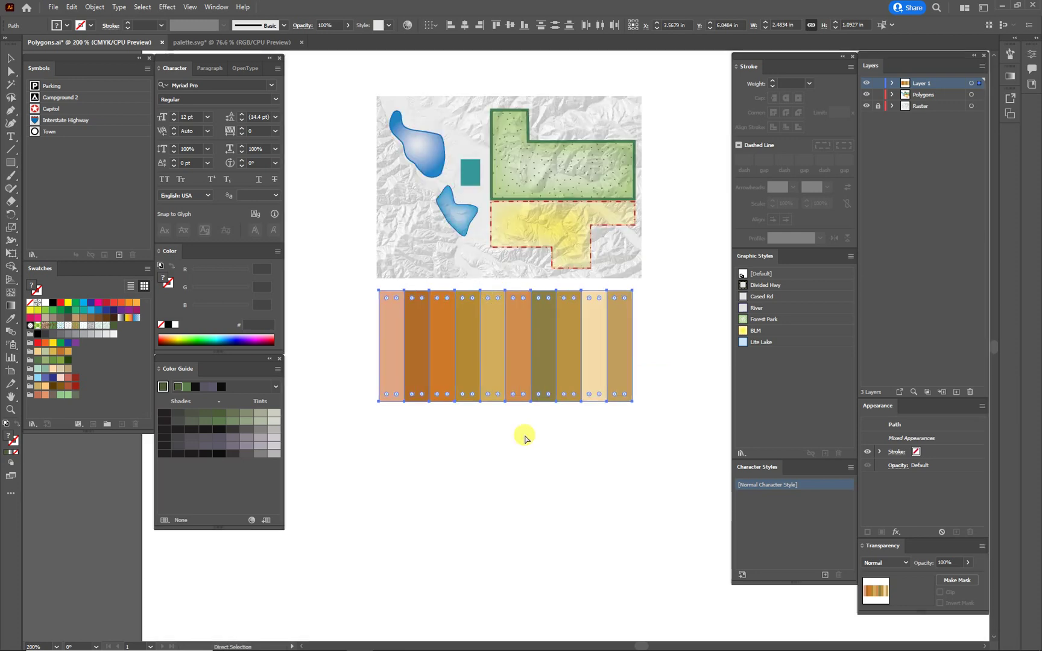
click(567, 492)
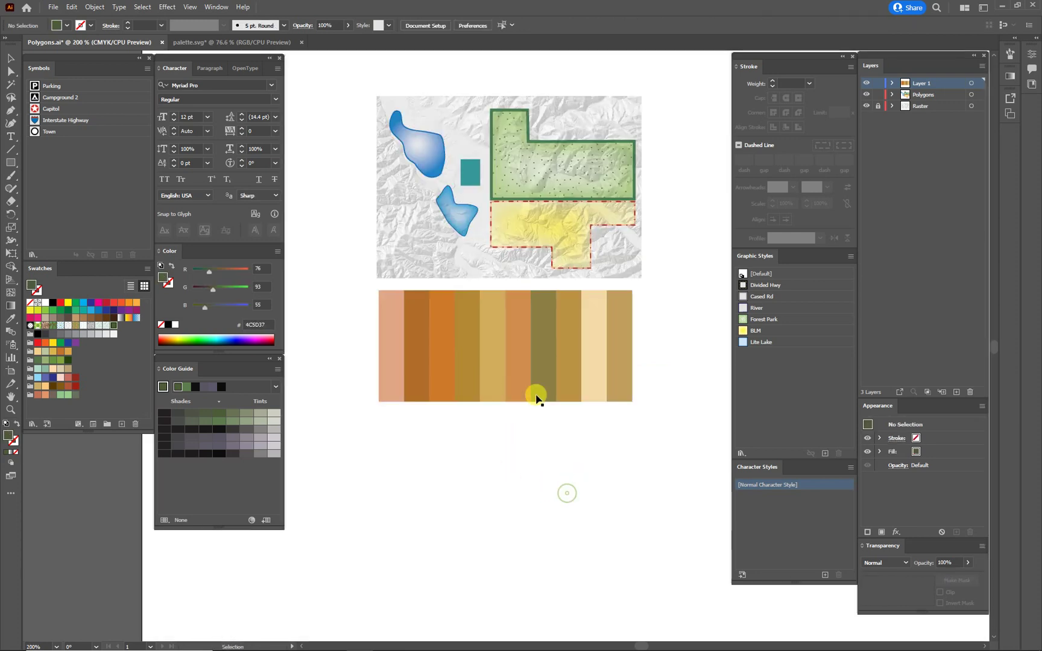
drag(365, 286, 660, 424)
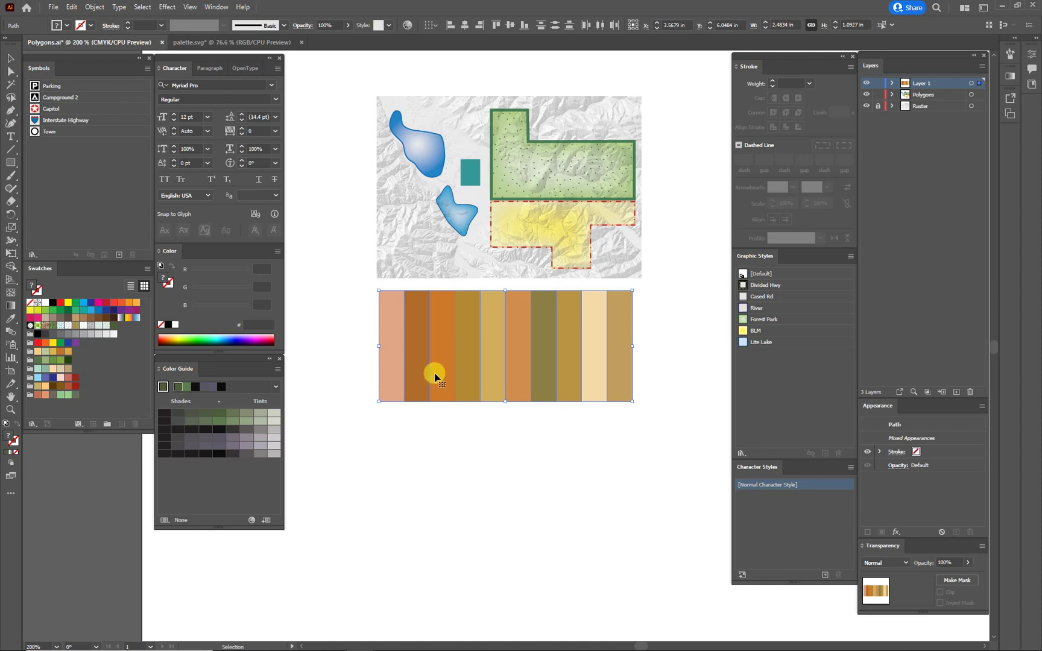
Create a swatch colour group named OldOz from the ten selected palette stripes
click(147, 270)
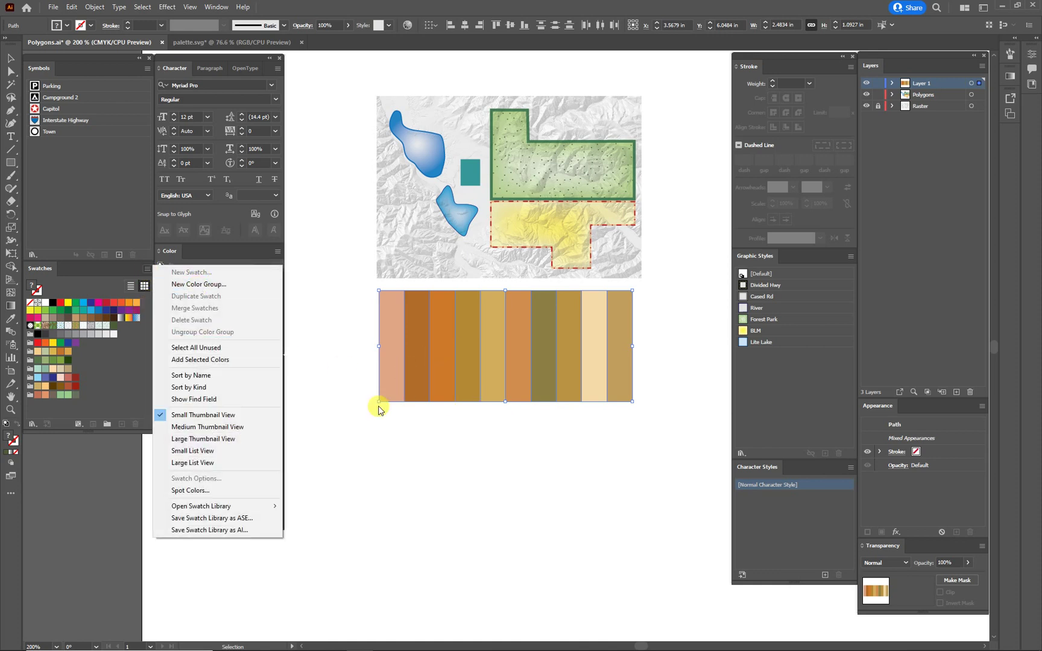
click(377, 410)
drag(352, 289, 662, 421)
click(147, 268)
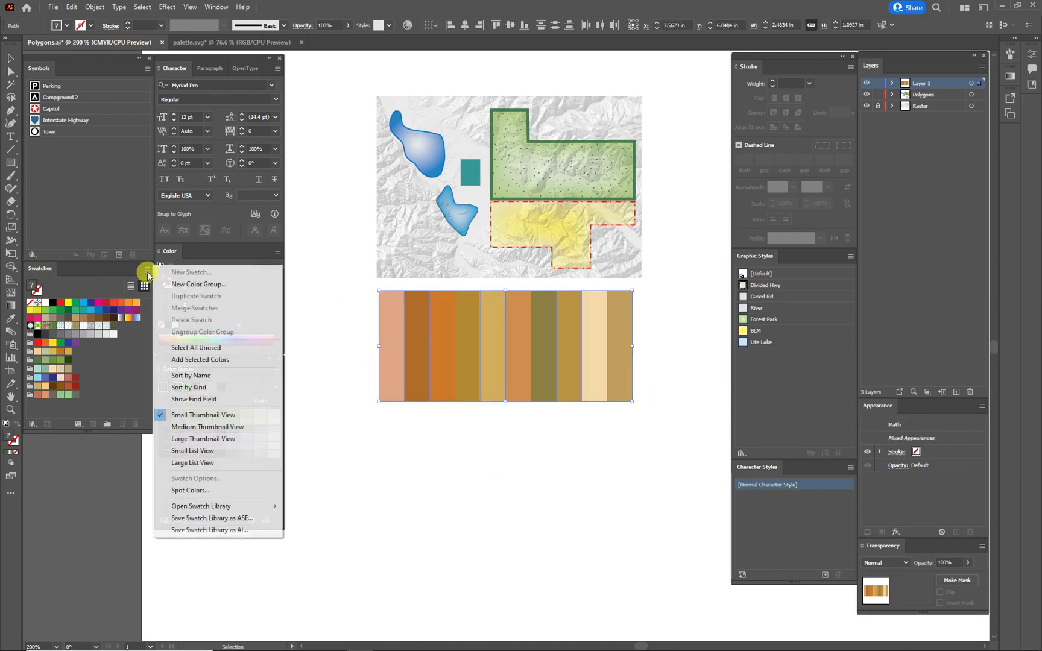
click(185, 285)
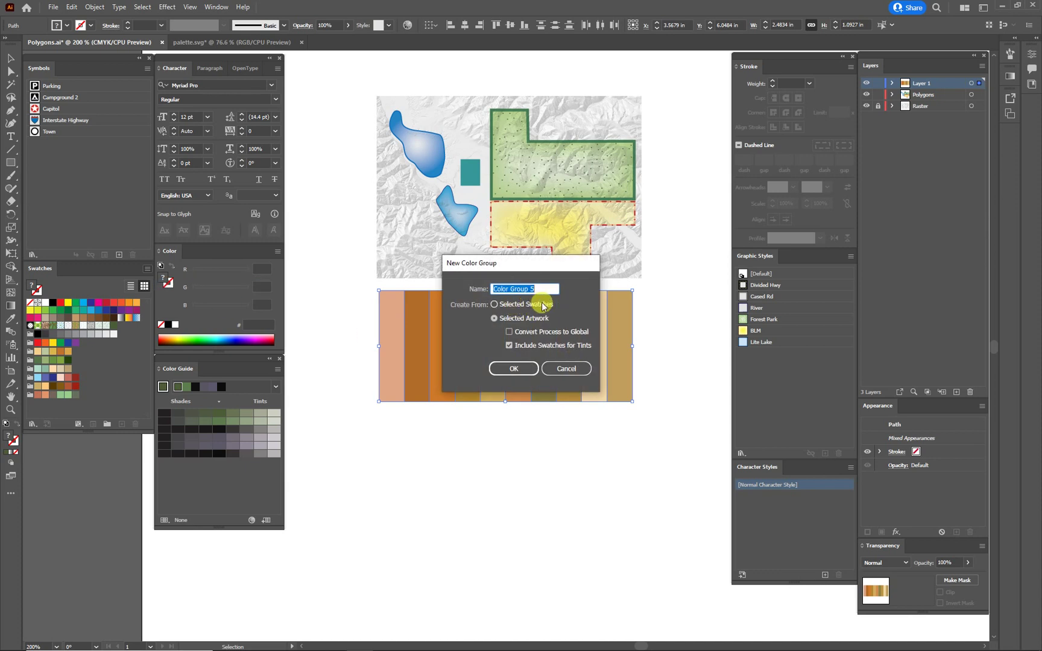
text(OldOz)
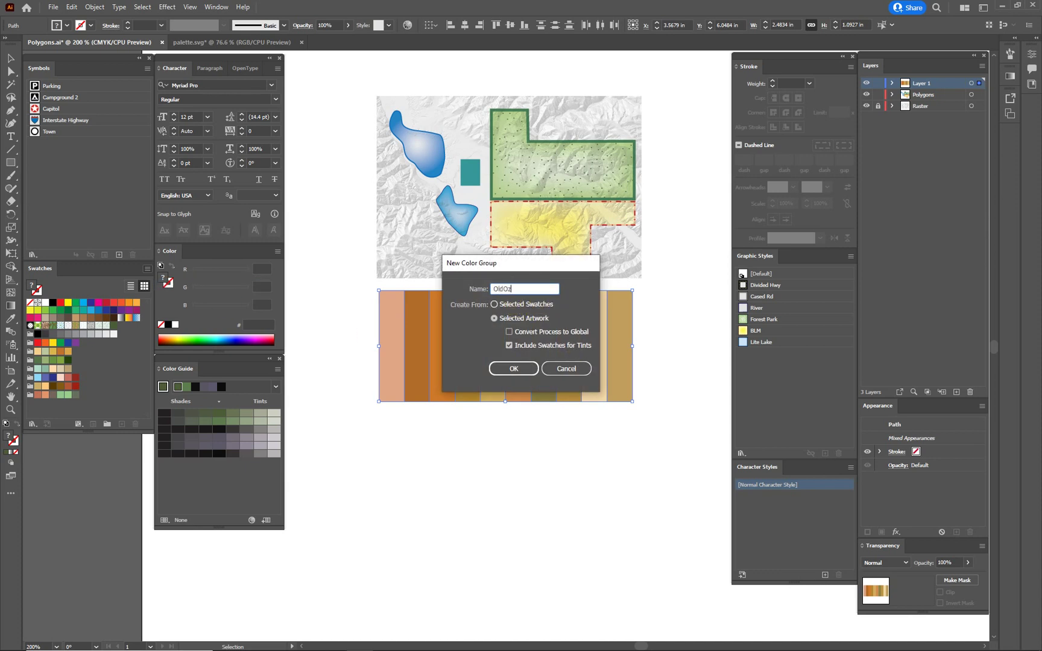
click(511, 367)
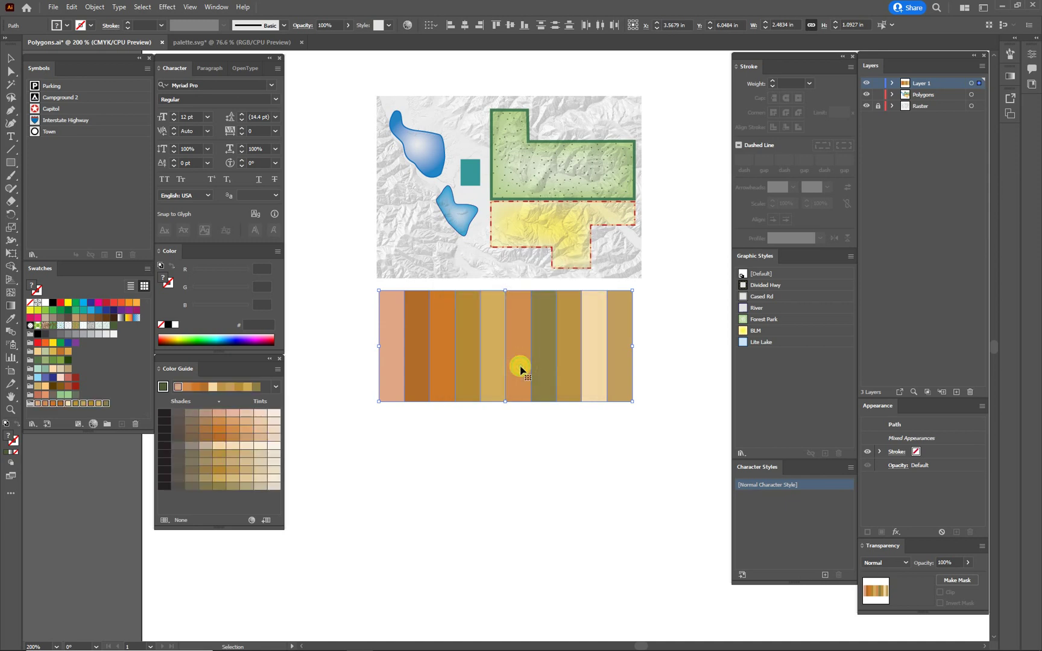
click(481, 574)
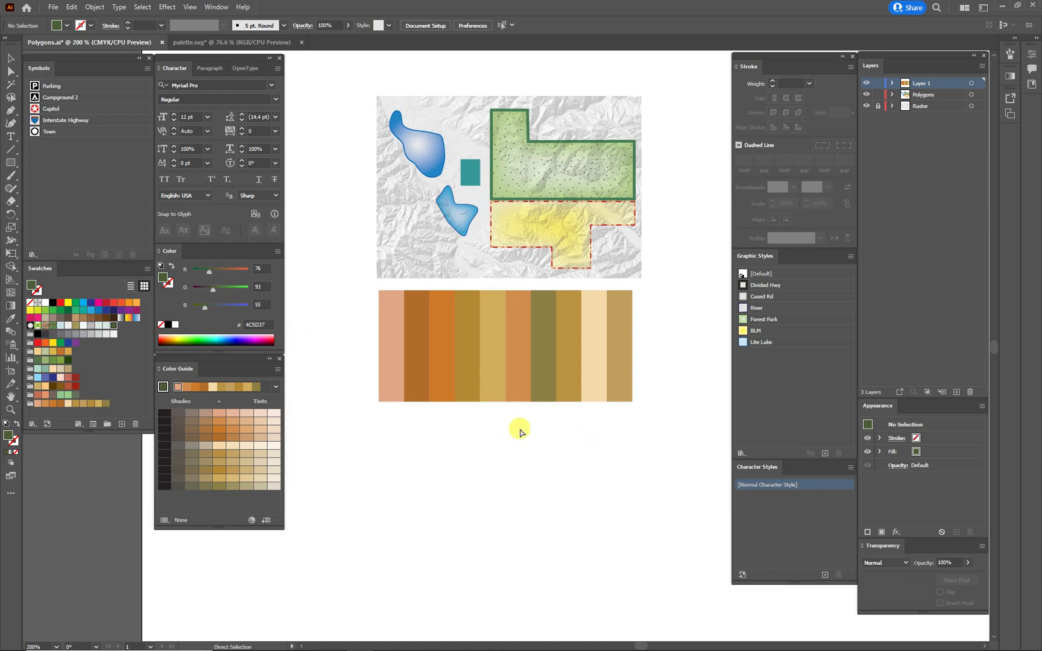
key(ctrl+plus)
Delete Layer 1 holding the palette stripes
drag(435, 391, 510, 441)
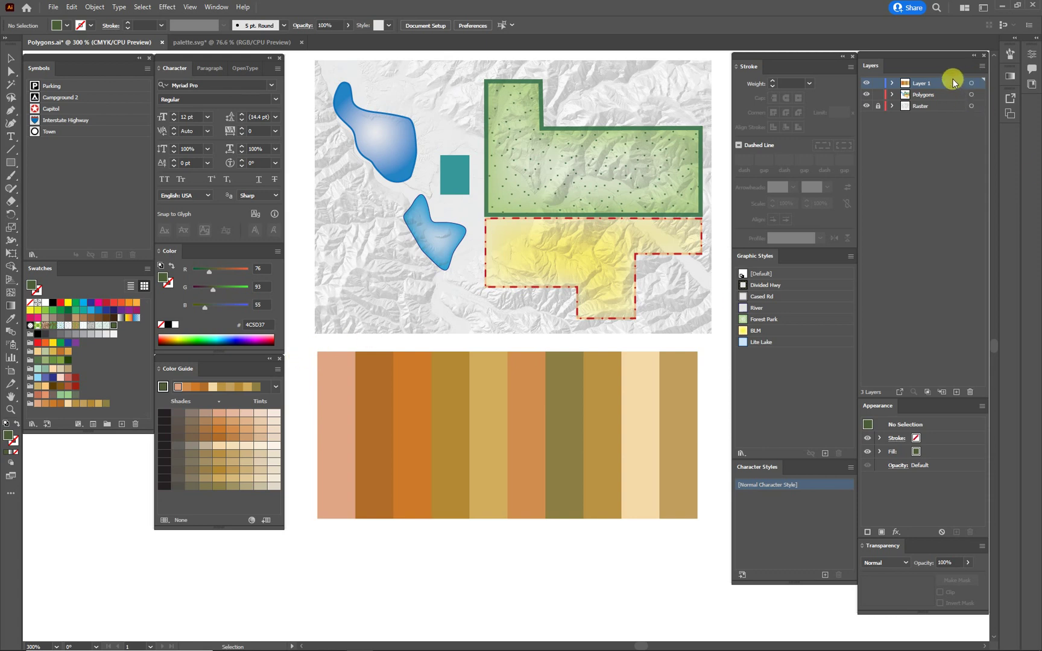
click(971, 83)
click(969, 393)
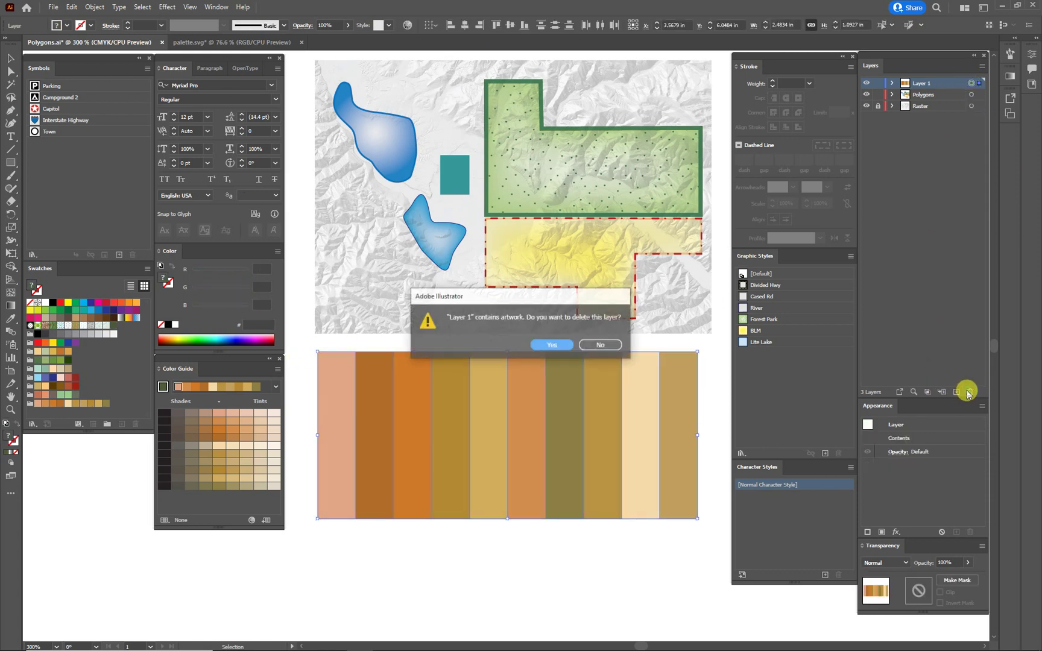
click(555, 343)
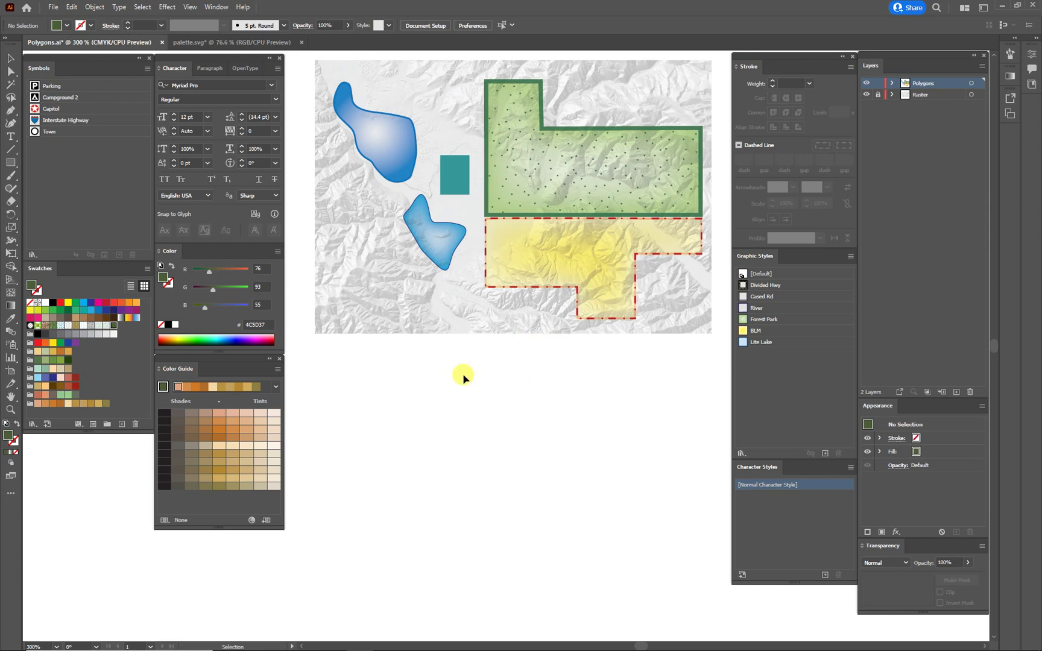
Fill the teal rectangle with the OldOz brown, then make F4D9AA the current fill
click(464, 165)
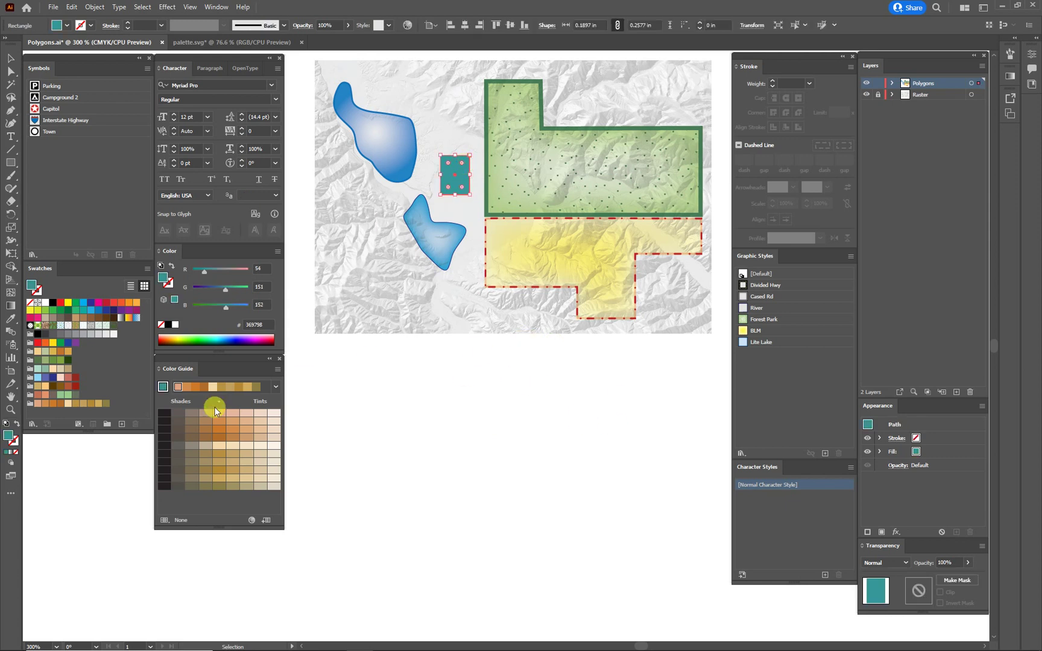
click(60, 404)
click(517, 492)
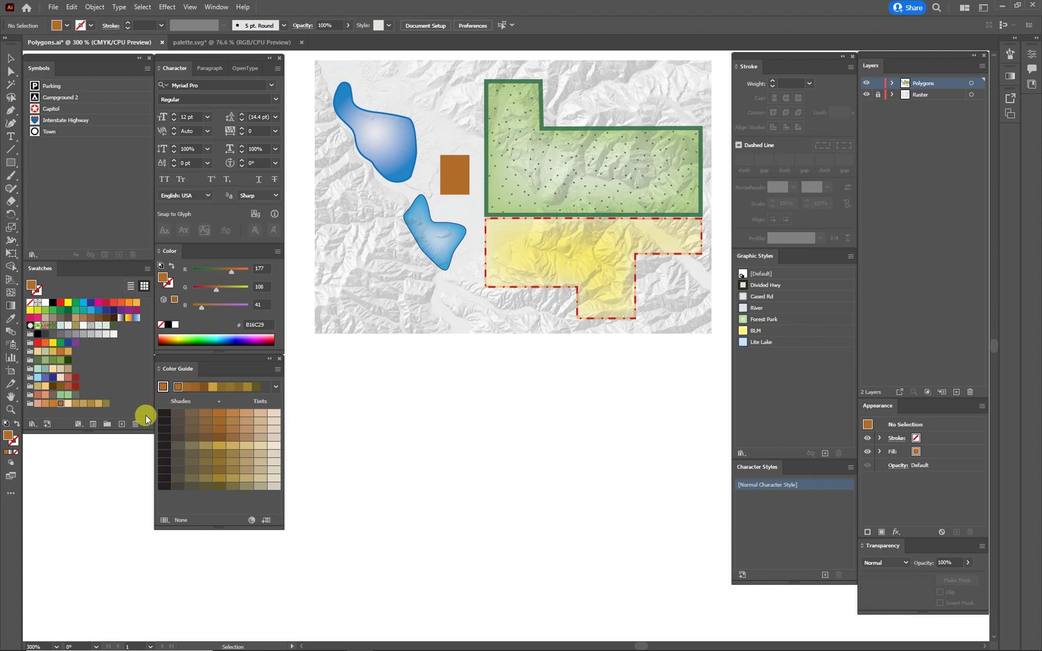
drag(401, 383, 401, 528)
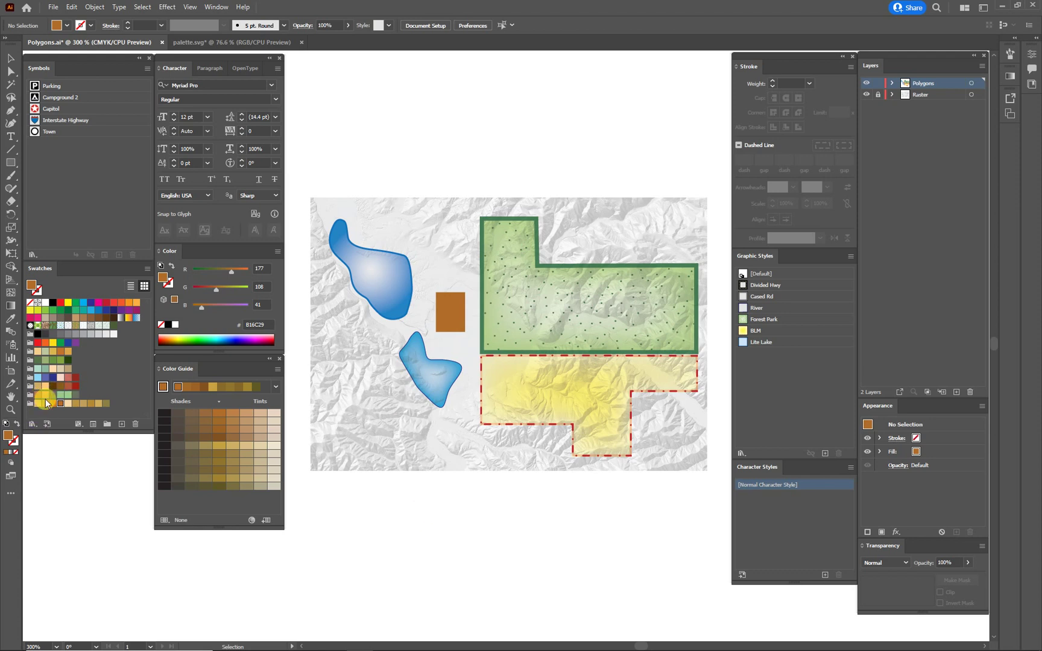
click(68, 404)
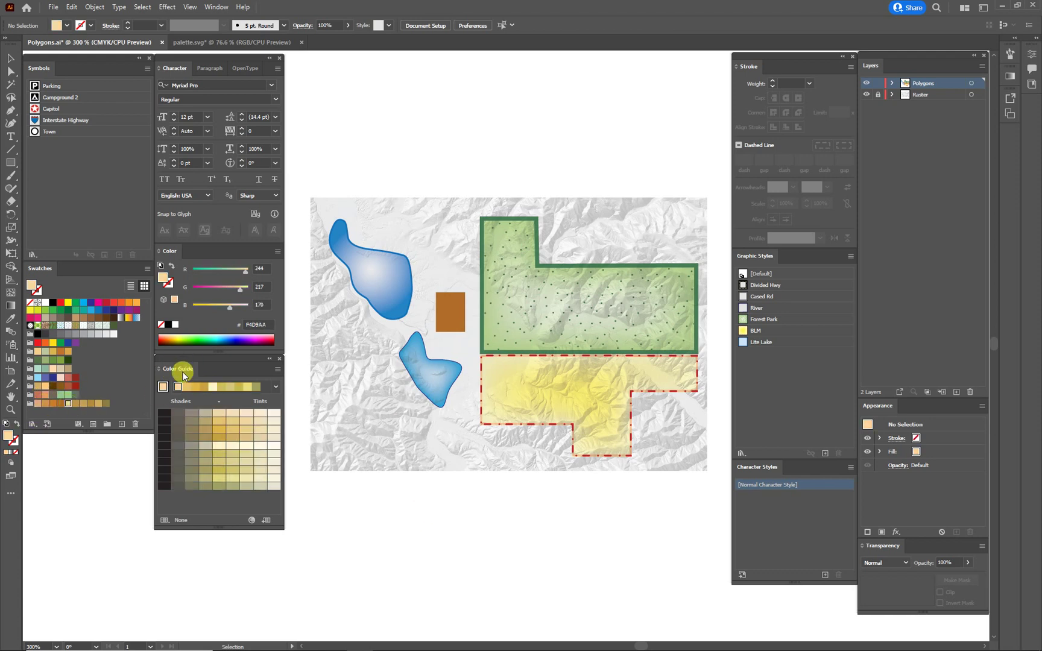